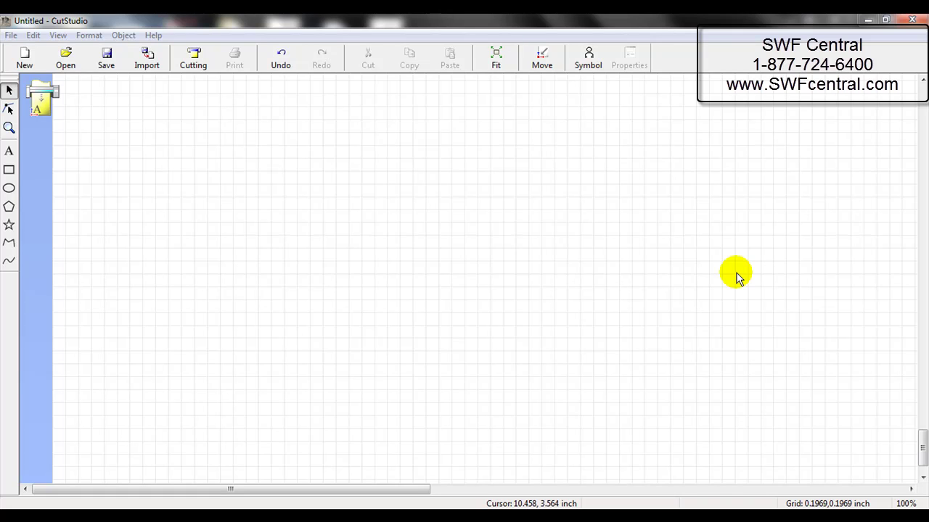
Import the picture clipart0230.jpg from the Desktop onto the page
click(147, 61)
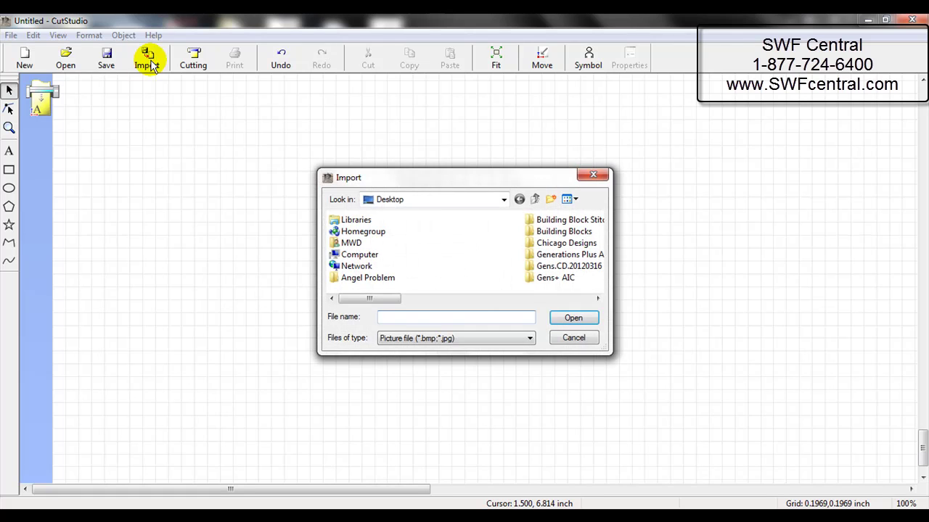
drag(372, 301, 512, 308)
click(553, 254)
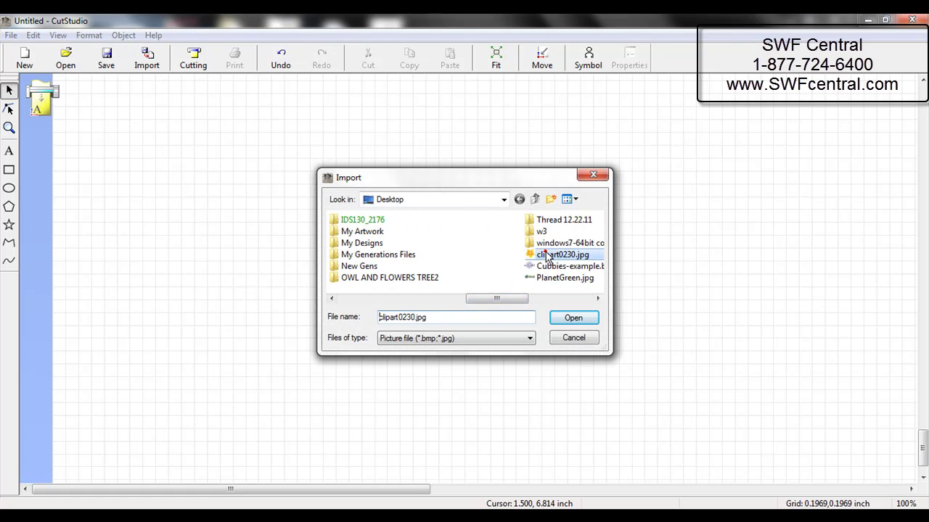
click(587, 321)
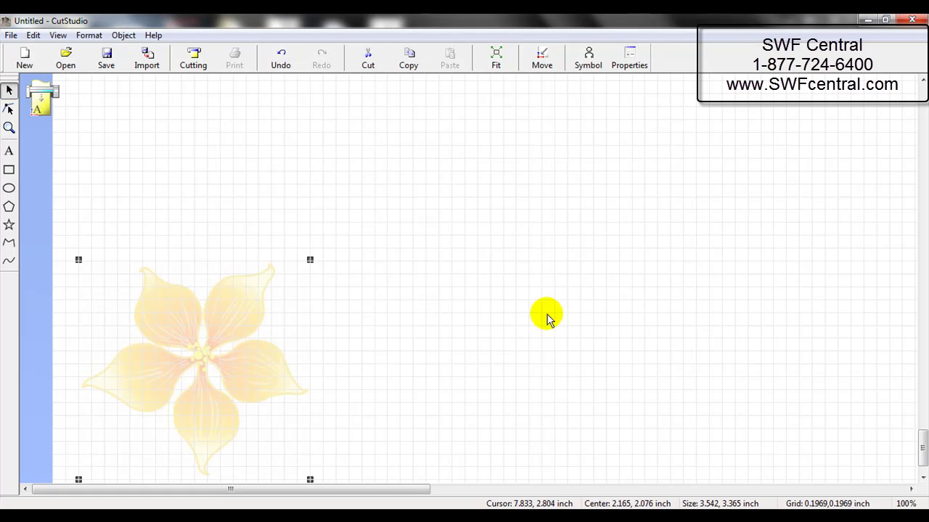
Enlarge the flower image proportionally from its upper-right corner to about 6.15 by 5.84 inches
scroll(921, 450, down, 1)
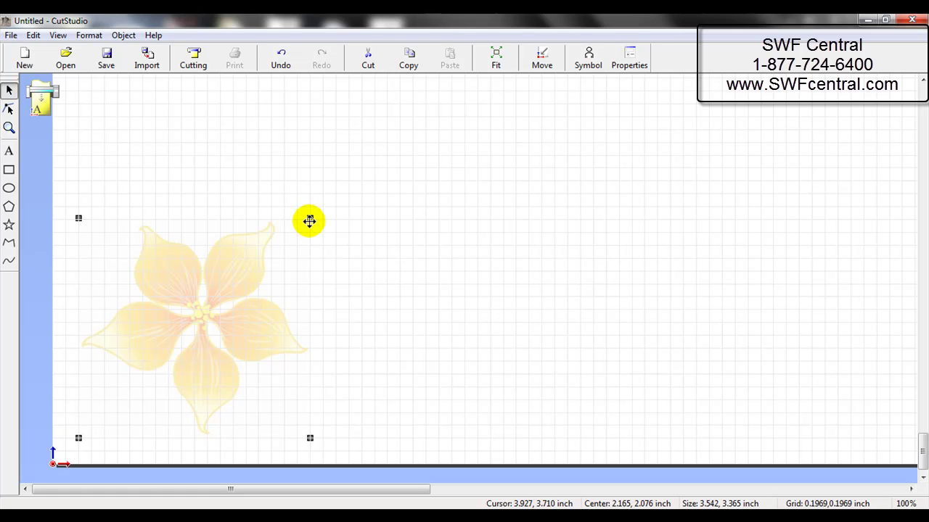
drag(309, 219, 479, 125)
click(922, 79)
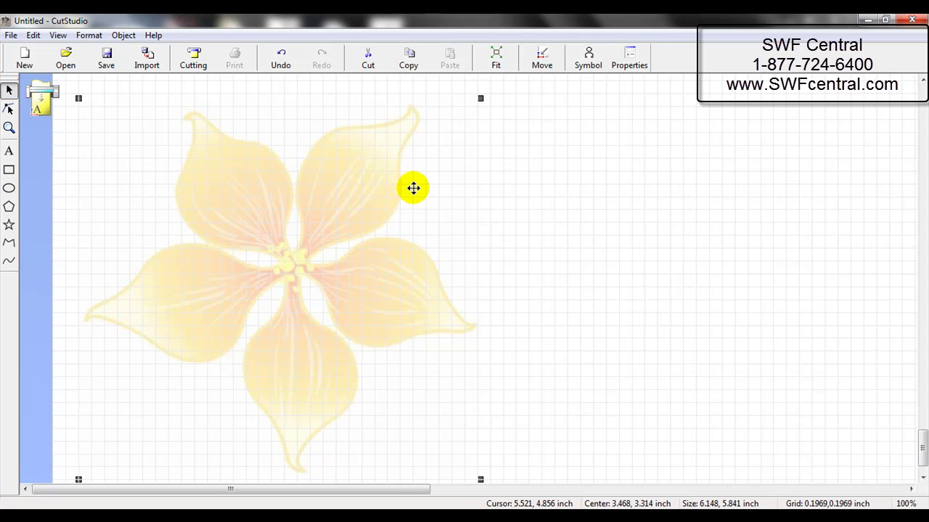
Create an image outline of the flower with the alignment density raised towards Dark so the petals fill solidly, and extract its contour lines
click(125, 35)
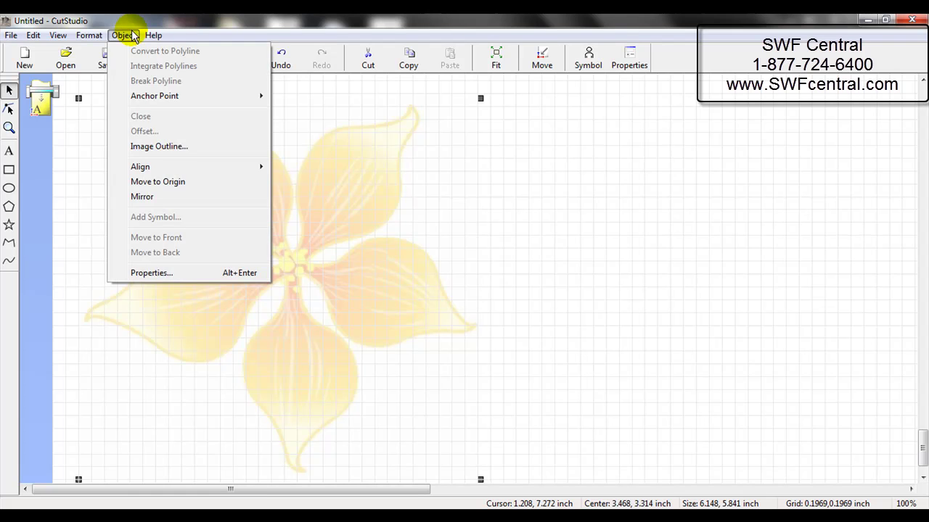
click(152, 147)
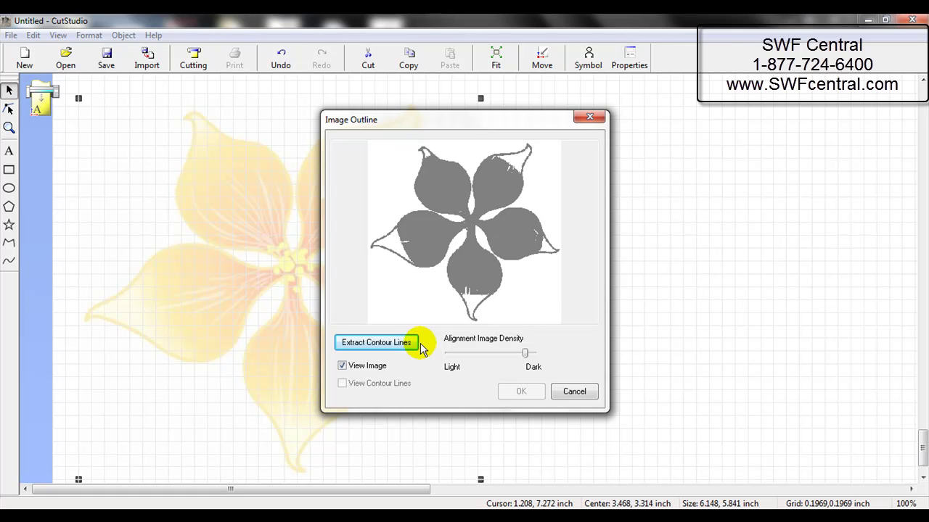
click(526, 355)
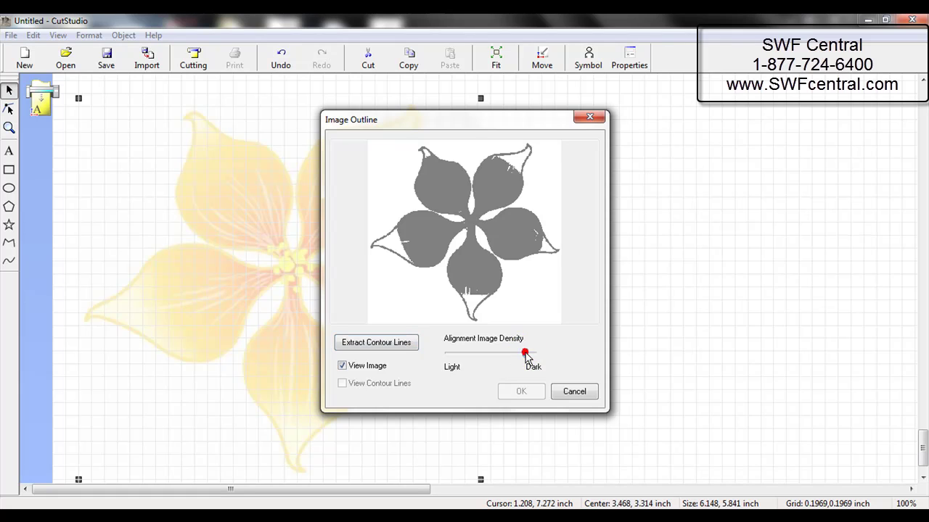
drag(526, 356, 532, 357)
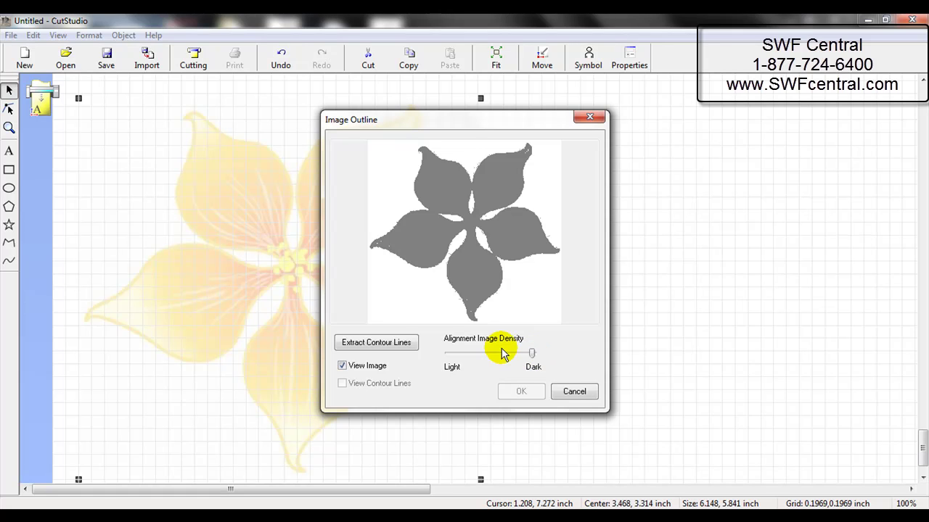
click(389, 348)
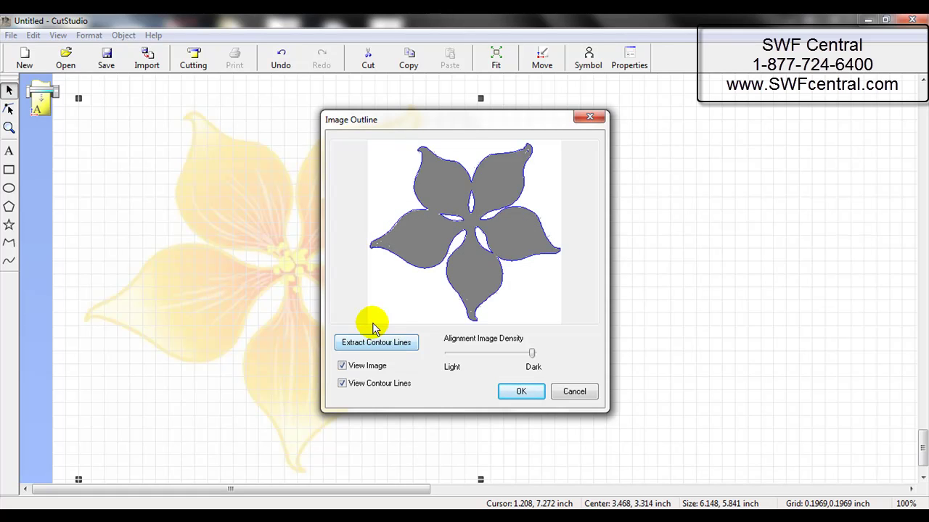
click(528, 392)
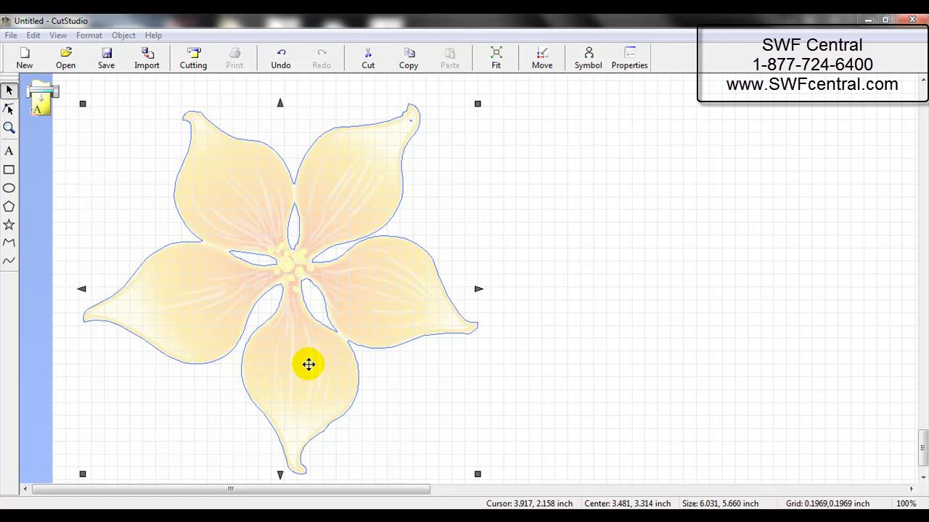
Show the anchor points of the traced flower outline and break its polyline into separate contours
click(10, 113)
click(9, 113)
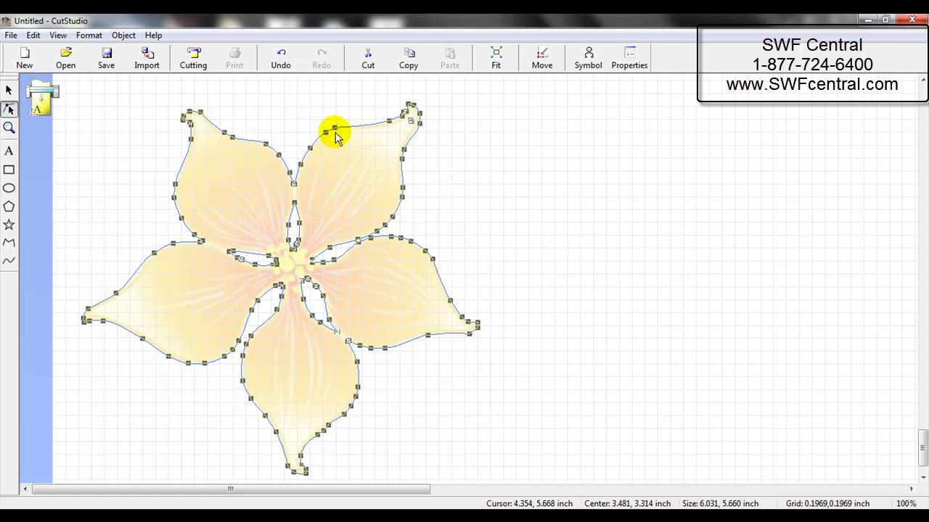
click(123, 35)
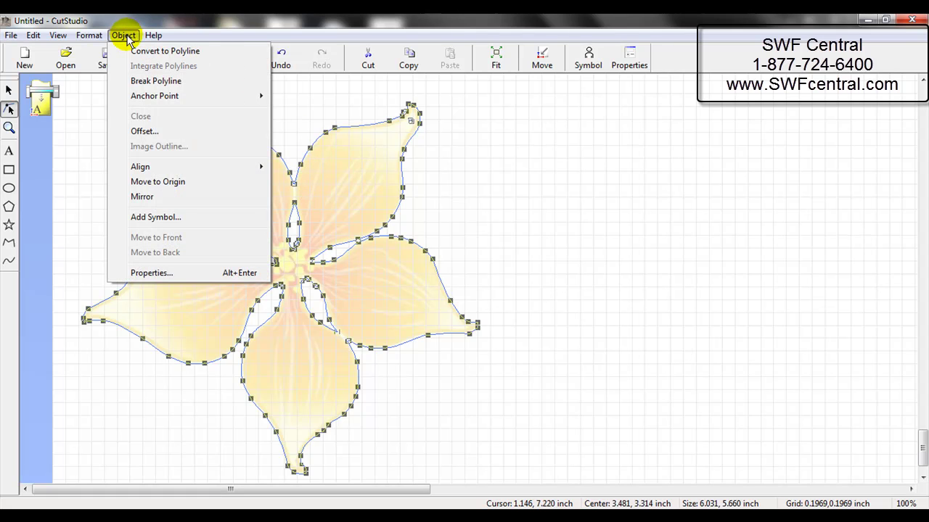
click(134, 82)
click(588, 151)
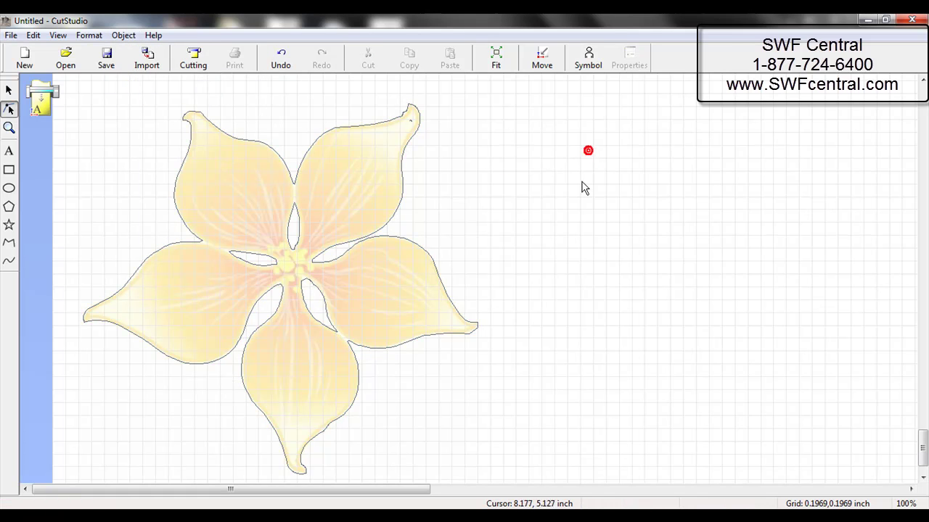
Delete the tiny stray contour inside the tip of the flower's upper-right petal
click(410, 124)
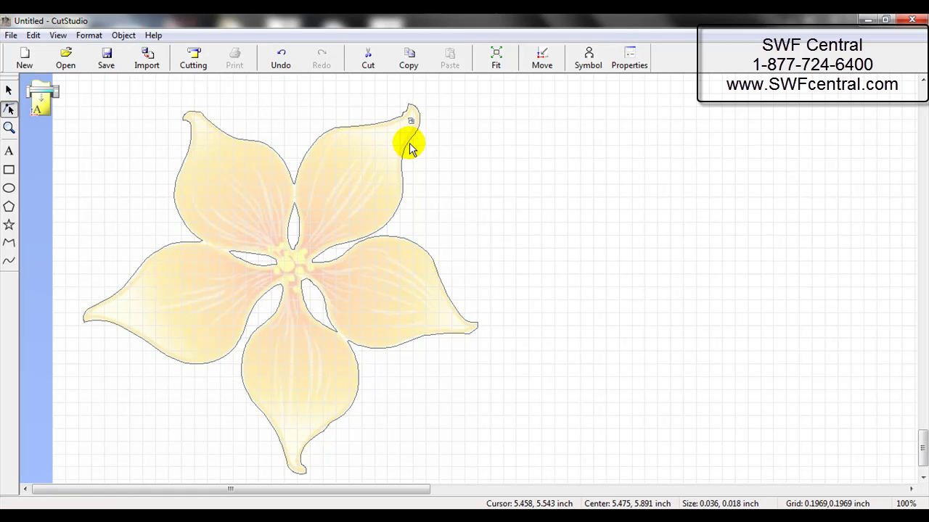
click(408, 138)
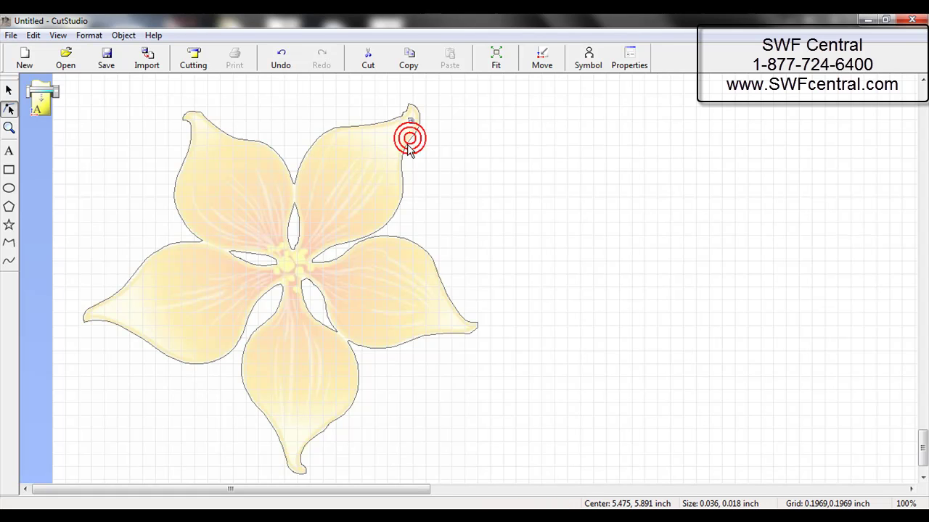
click(408, 144)
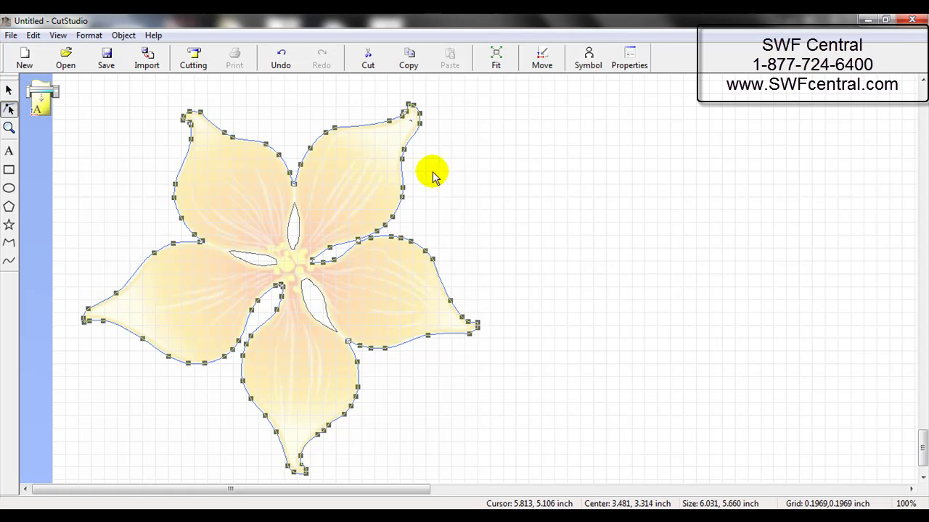
click(10, 109)
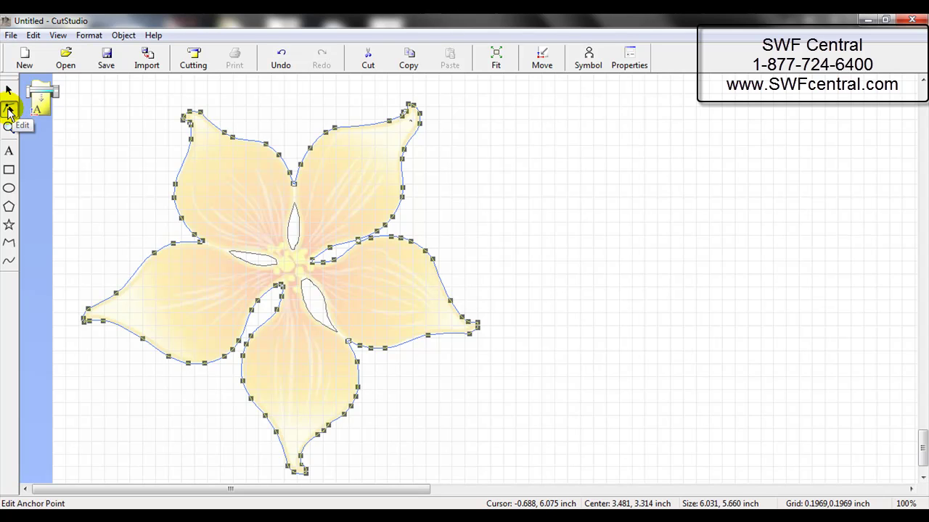
click(557, 141)
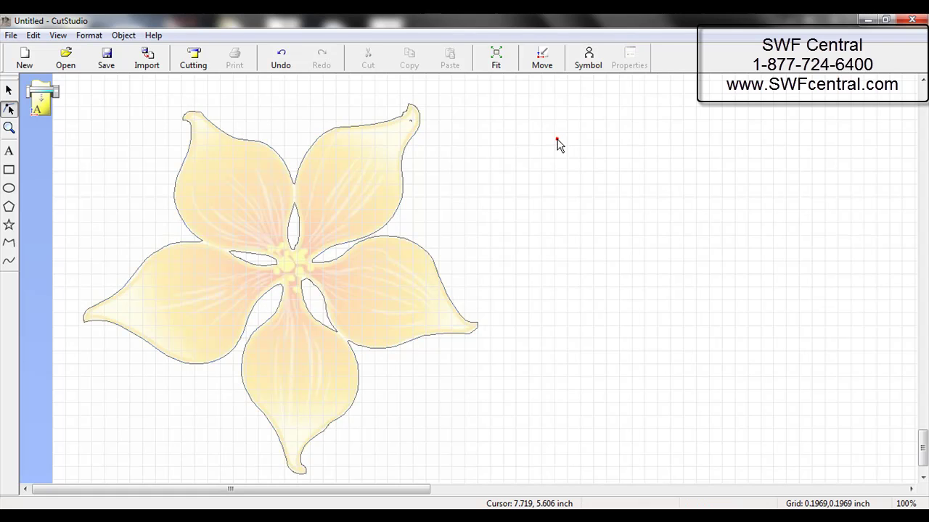
click(410, 124)
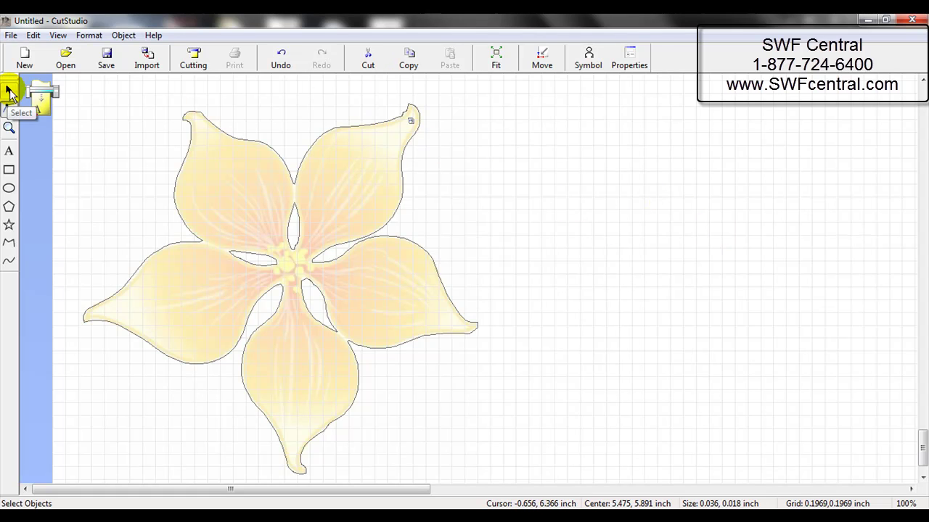
click(10, 92)
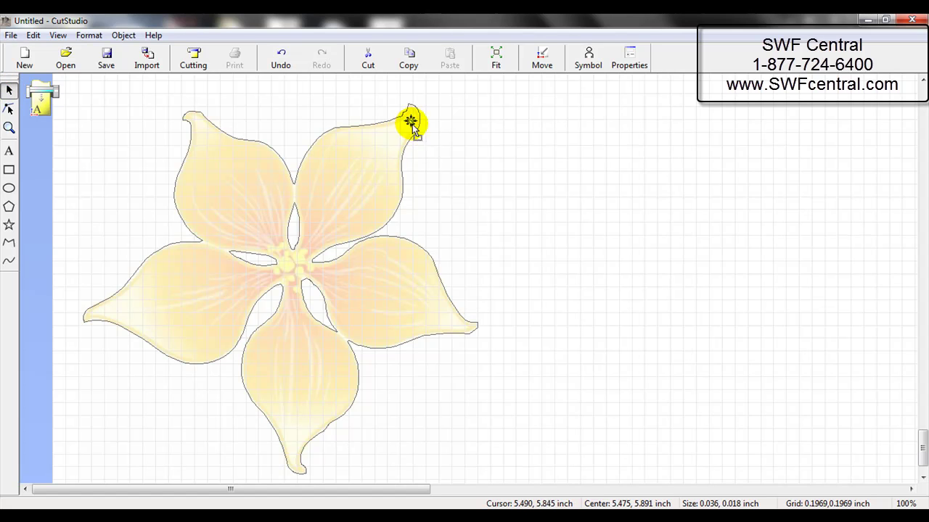
key(Delete)
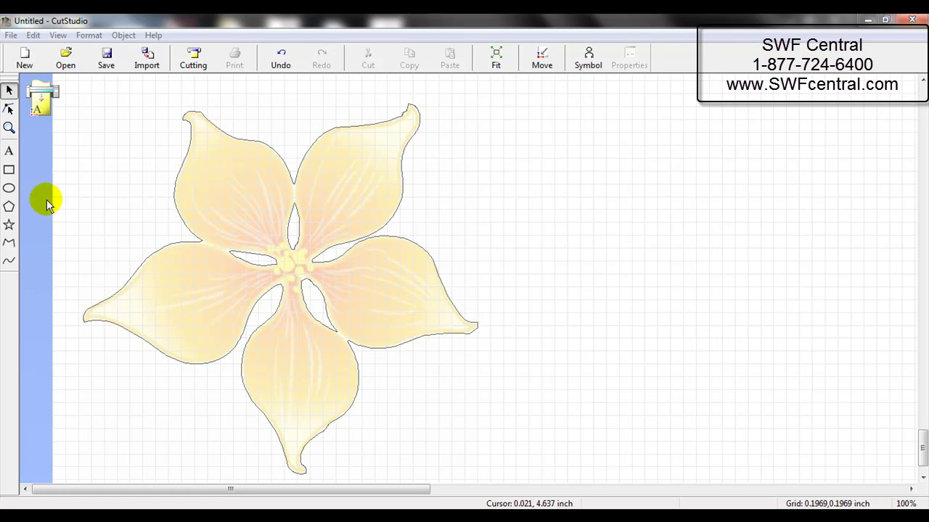
Try repositioning the two anchor points of the notch beside the upper-right petal's tip, and remove them from the outline
click(8, 128)
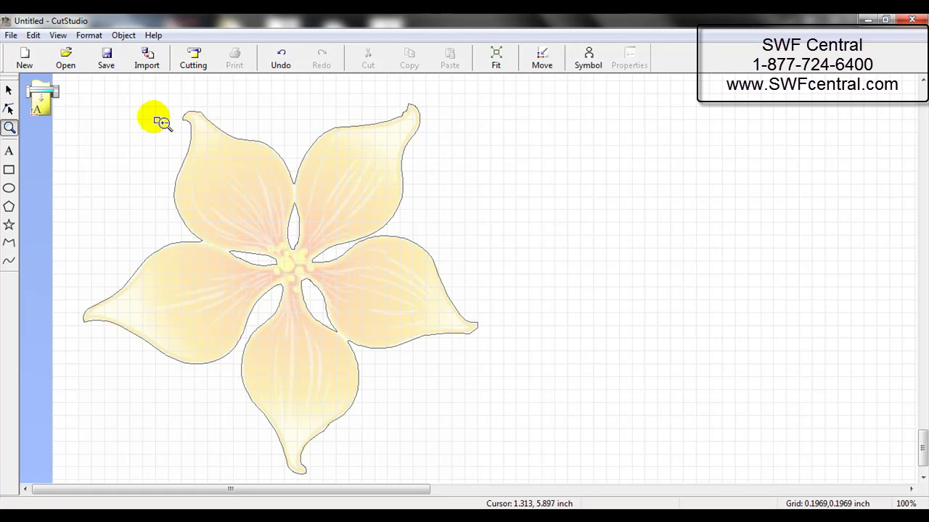
drag(323, 76, 471, 177)
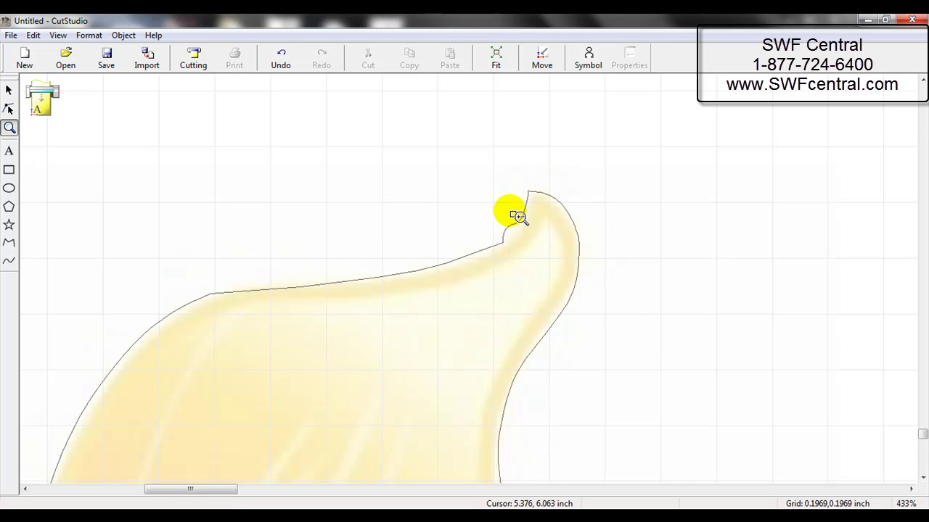
click(8, 109)
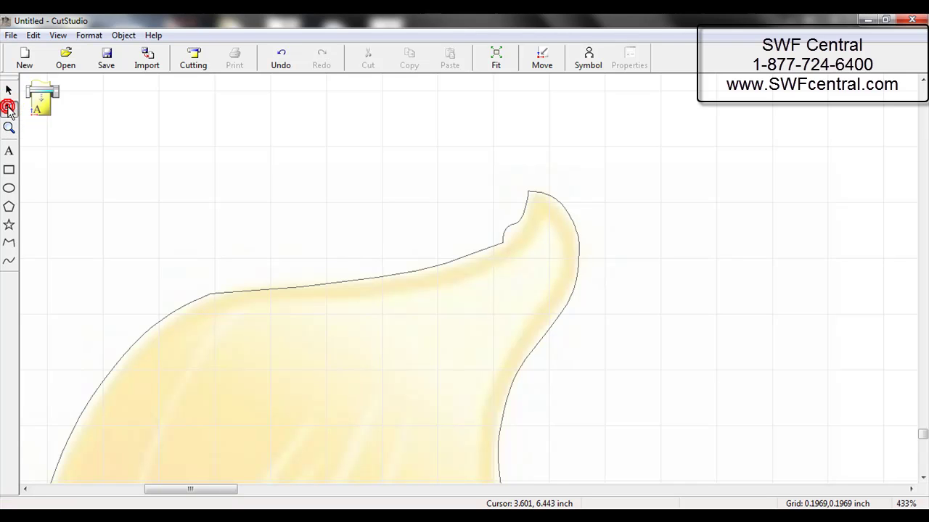
click(410, 279)
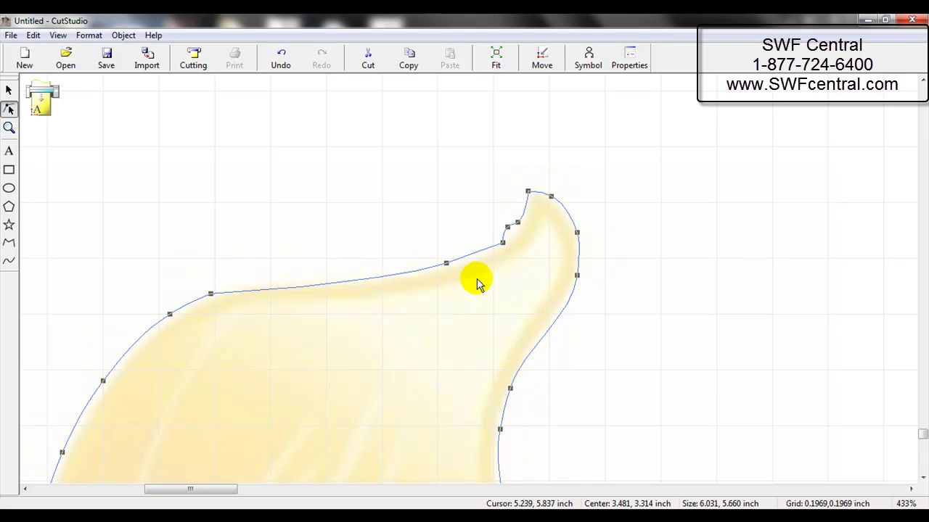
click(508, 227)
drag(506, 224, 502, 217)
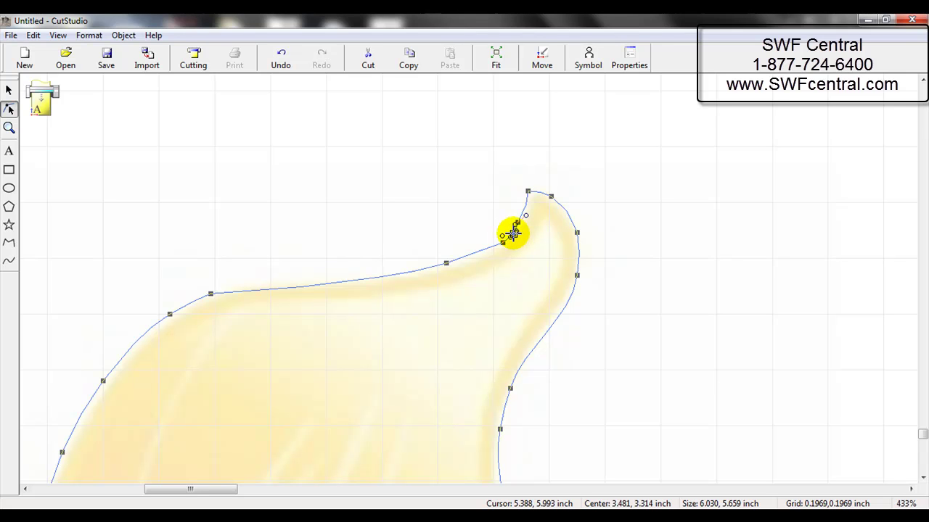
mouse_move(513, 231)
mouse_down()
mouse_move(518, 209)
mouse_move(516, 222)
mouse_move(526, 219)
mouse_move(514, 233)
mouse_up()
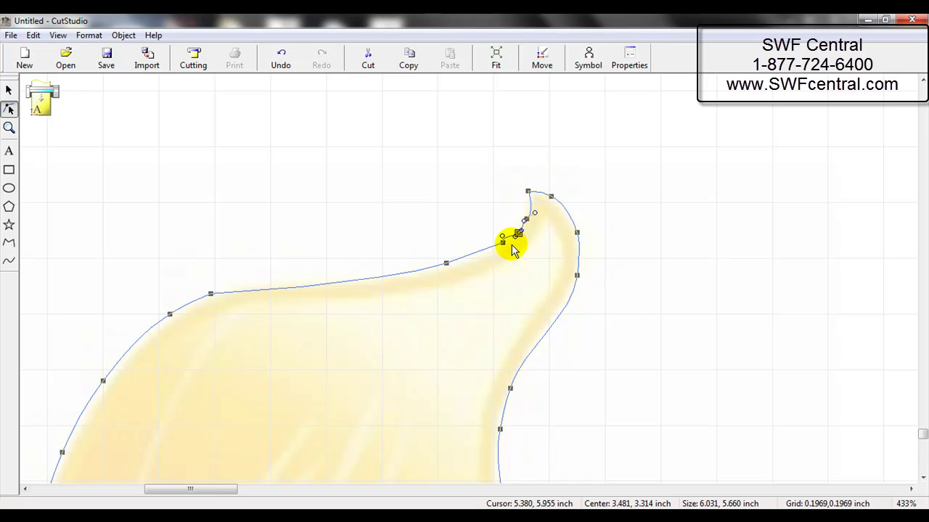
click(526, 217)
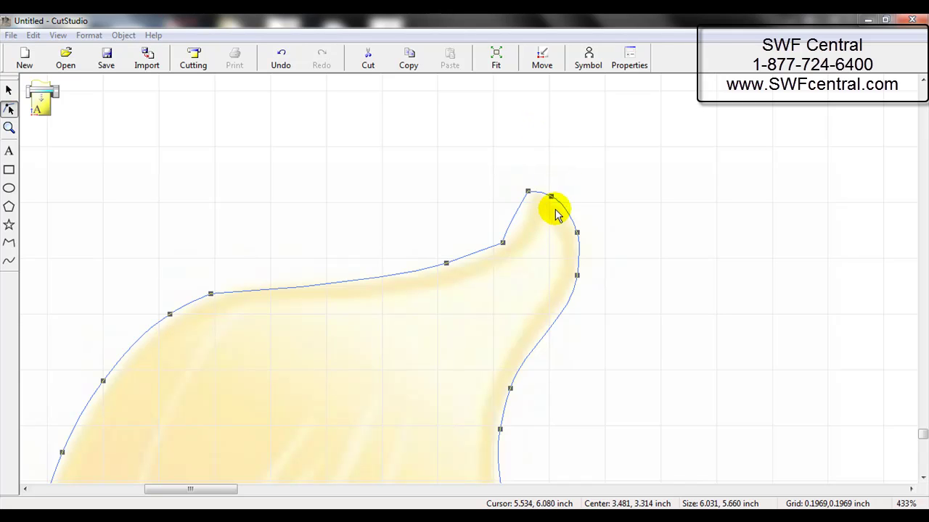
Curve the straight segment just below the upper-right petal's tip inward with its lower anchor point's handle, following the petal's edge
click(502, 242)
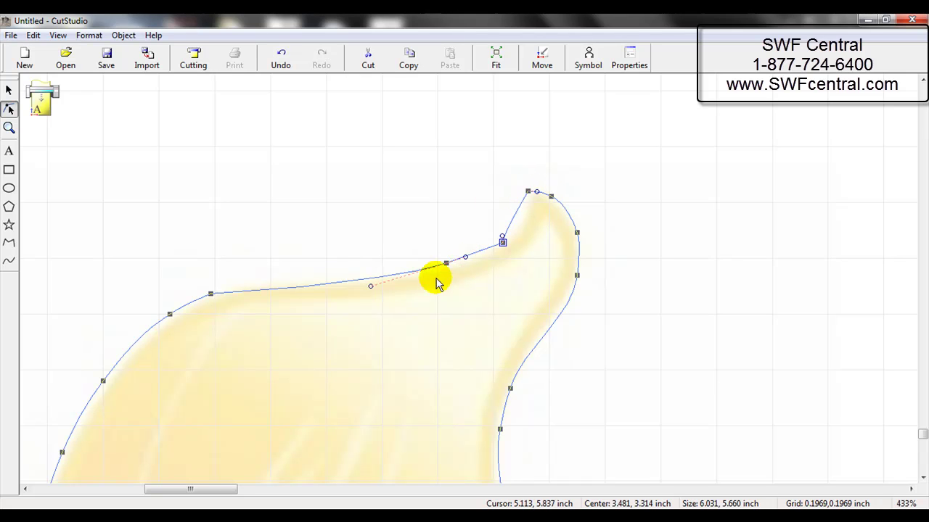
click(501, 235)
mouse_move(522, 231)
mouse_down()
mouse_move(539, 214)
mouse_move(534, 226)
mouse_up()
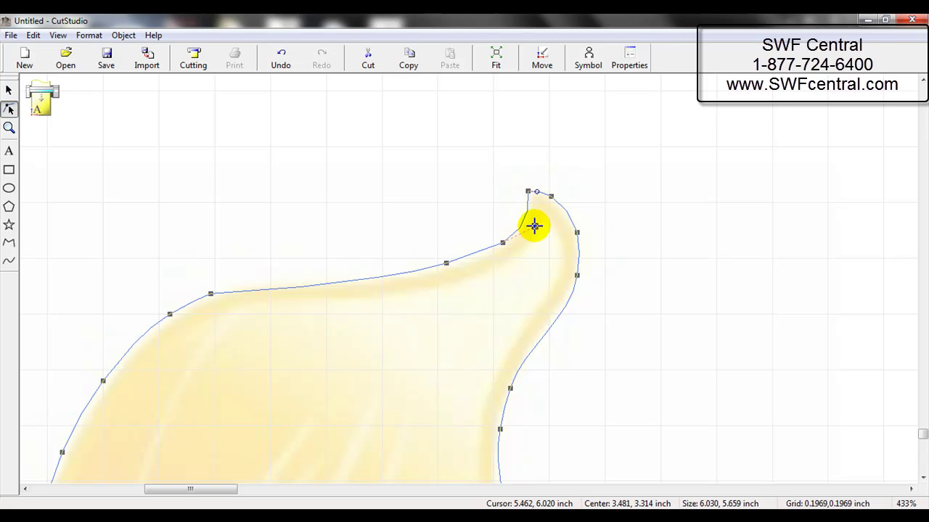
mouse_move(534, 226)
mouse_down()
mouse_move(545, 255)
mouse_move(549, 237)
mouse_move(536, 222)
mouse_up()
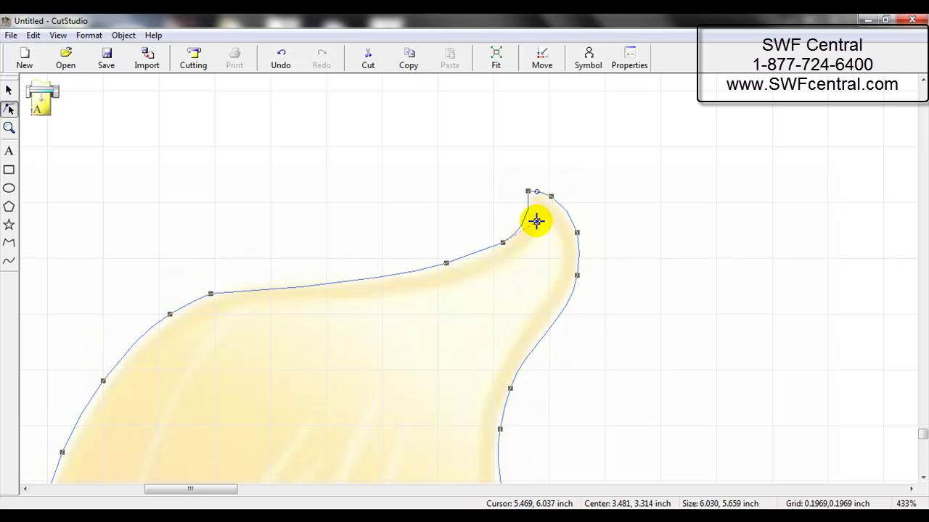
mouse_move(535, 221)
mouse_down()
mouse_move(537, 208)
mouse_move(538, 222)
mouse_move(583, 188)
mouse_move(539, 223)
mouse_move(473, 210)
mouse_move(513, 208)
mouse_move(533, 225)
mouse_up()
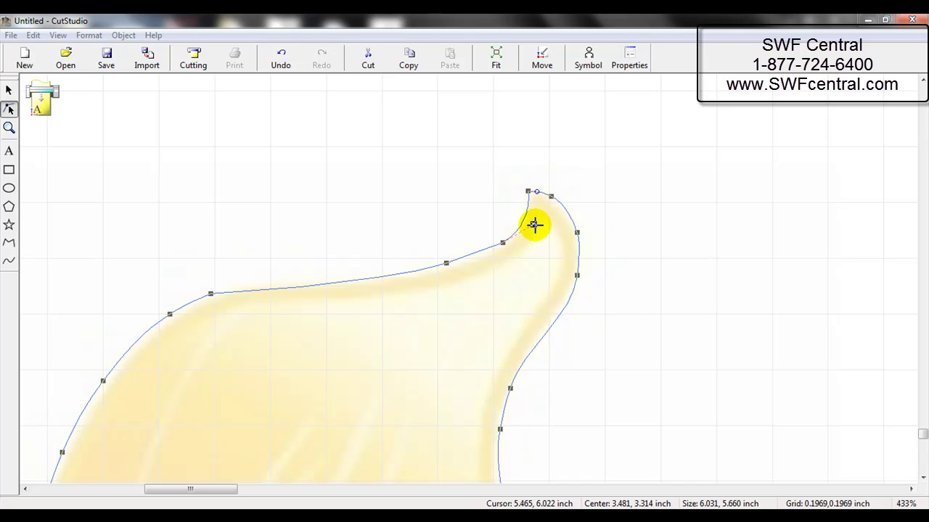
Adjust both curve handles of the next anchor point along the petal's upper edge to smooth the outline on either side
click(445, 264)
drag(445, 264, 384, 285)
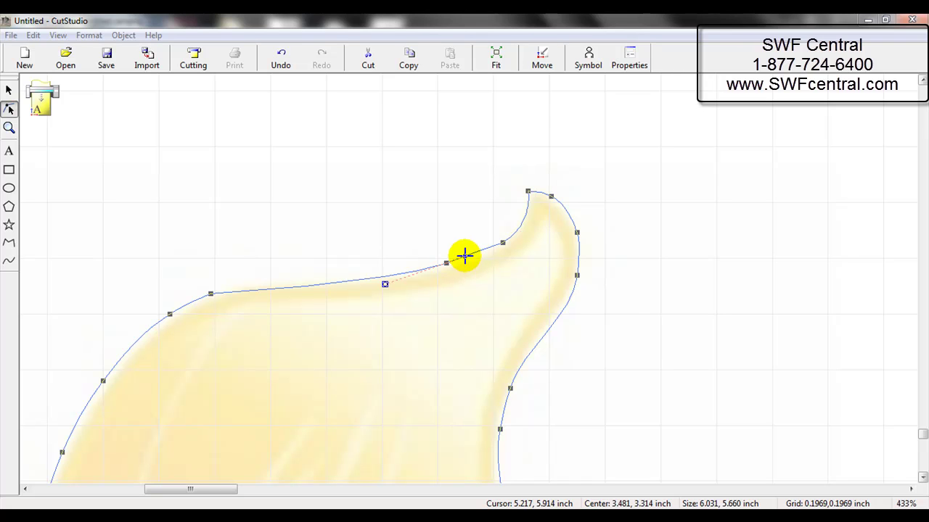
mouse_move(466, 255)
mouse_down()
mouse_move(481, 264)
mouse_move(477, 307)
mouse_move(502, 251)
mouse_move(460, 220)
mouse_move(472, 258)
mouse_up()
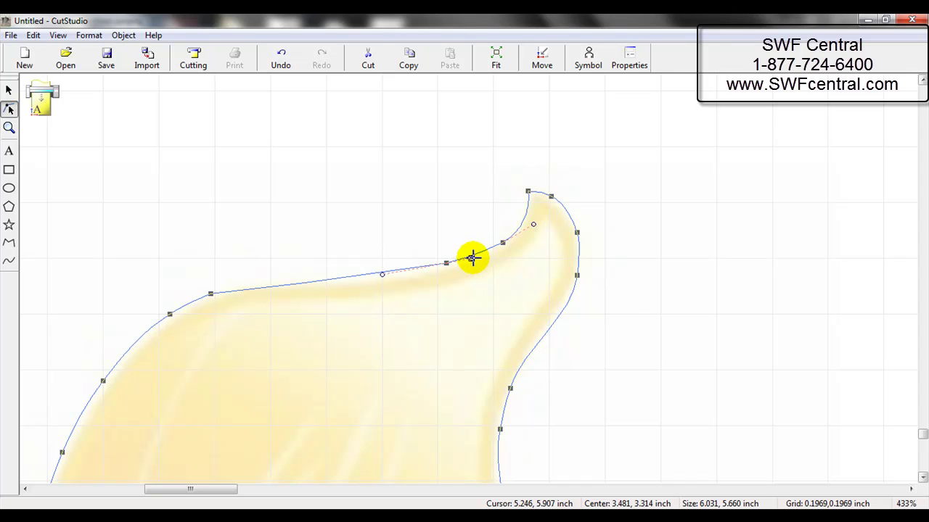
Free the handles of the middle anchor point on the petal's upper edge and adjust each handle separately to follow the edge
click(473, 258)
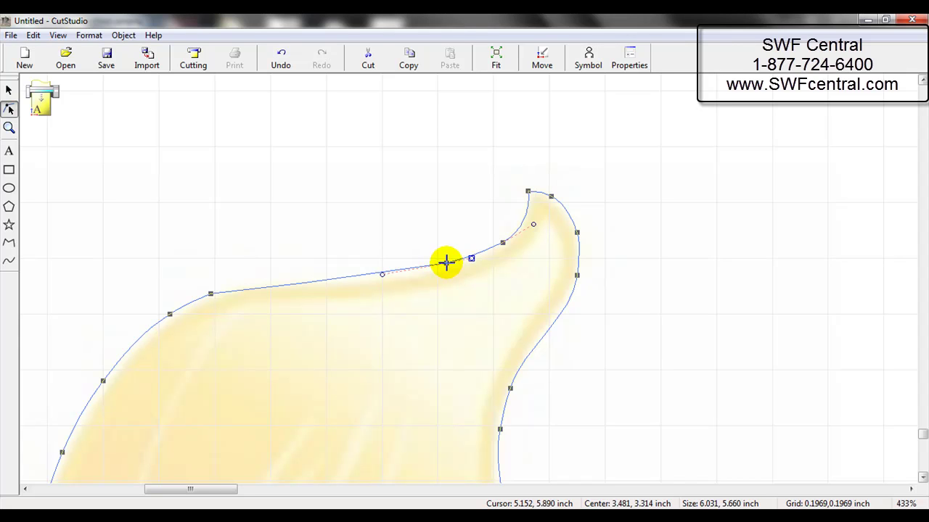
right_click(446, 263)
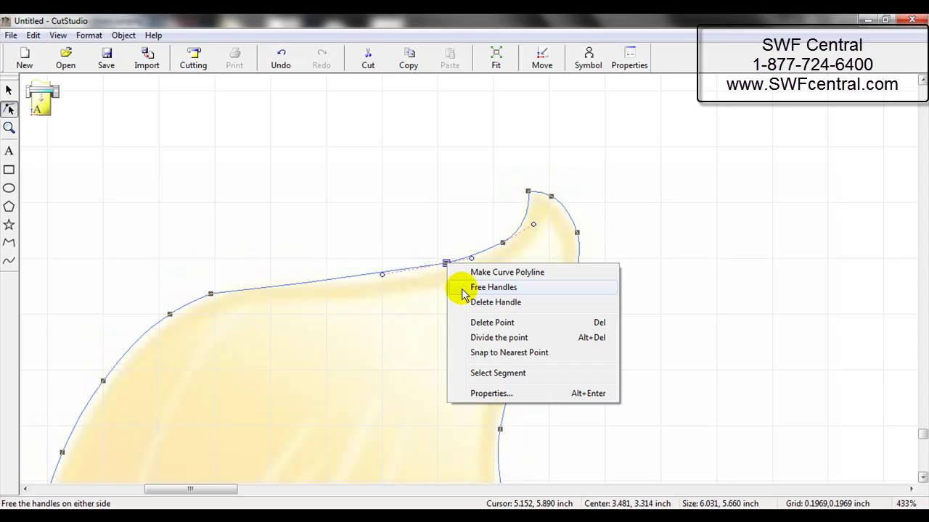
click(493, 287)
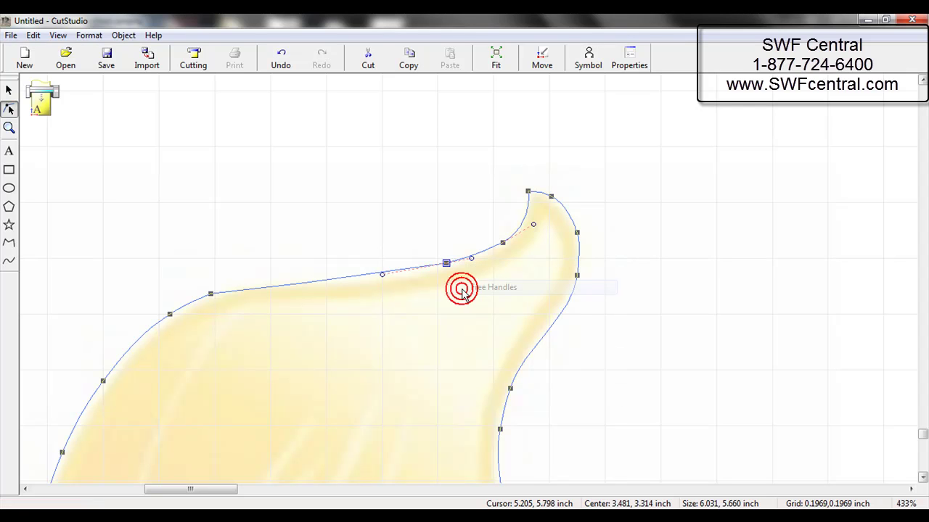
mouse_move(473, 257)
mouse_down()
mouse_move(482, 325)
mouse_move(491, 269)
mouse_move(479, 216)
mouse_move(483, 256)
mouse_up()
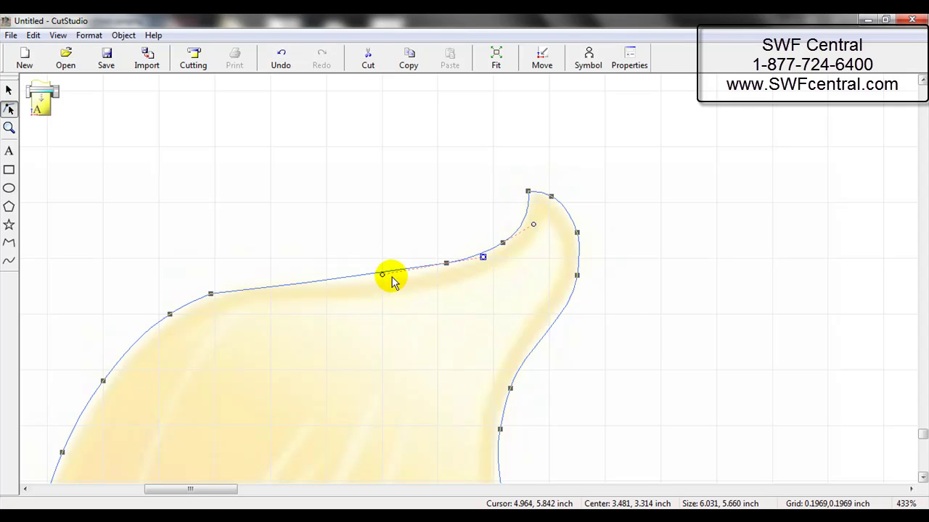
mouse_move(383, 273)
mouse_down()
mouse_move(372, 243)
mouse_move(383, 293)
mouse_move(383, 285)
mouse_up()
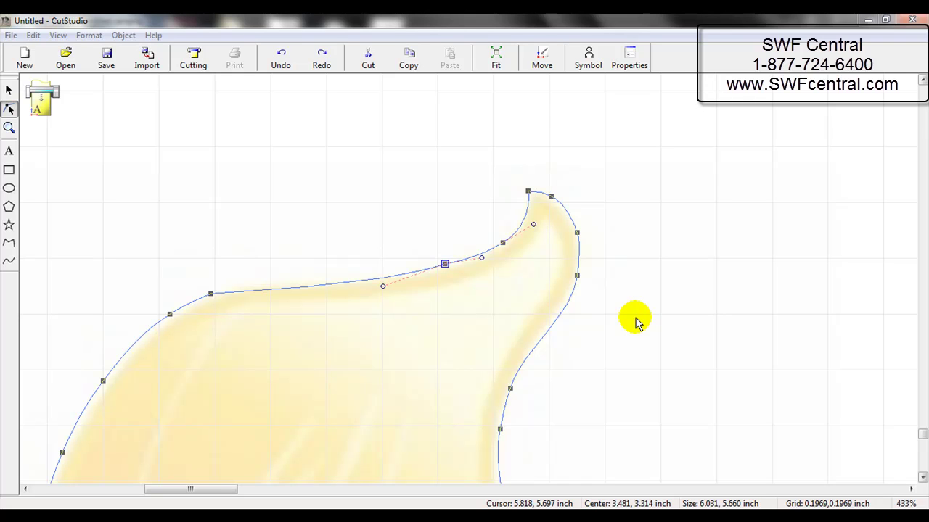
Delete the middle anchor point's left handle, extend its right handle toward the petal tip, and delete that handle too
click(382, 285)
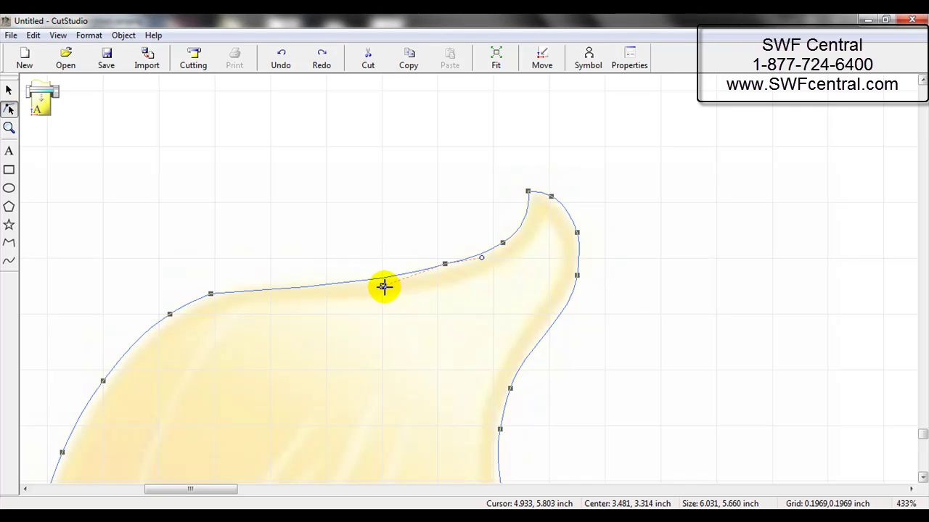
right_click(383, 287)
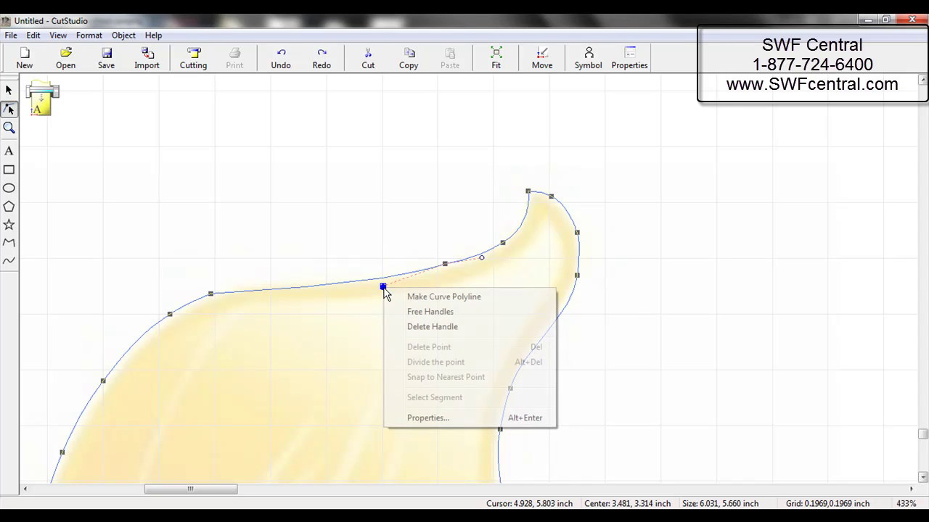
click(419, 328)
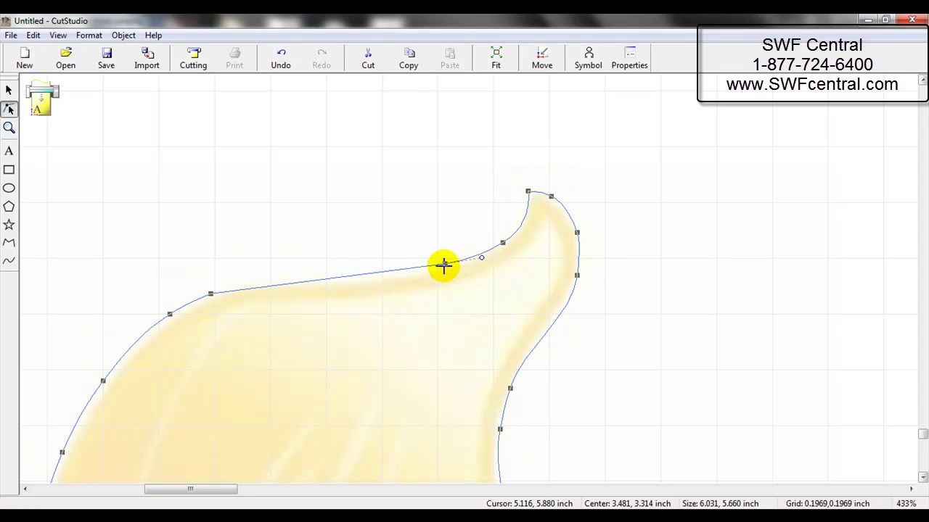
drag(483, 259, 494, 255)
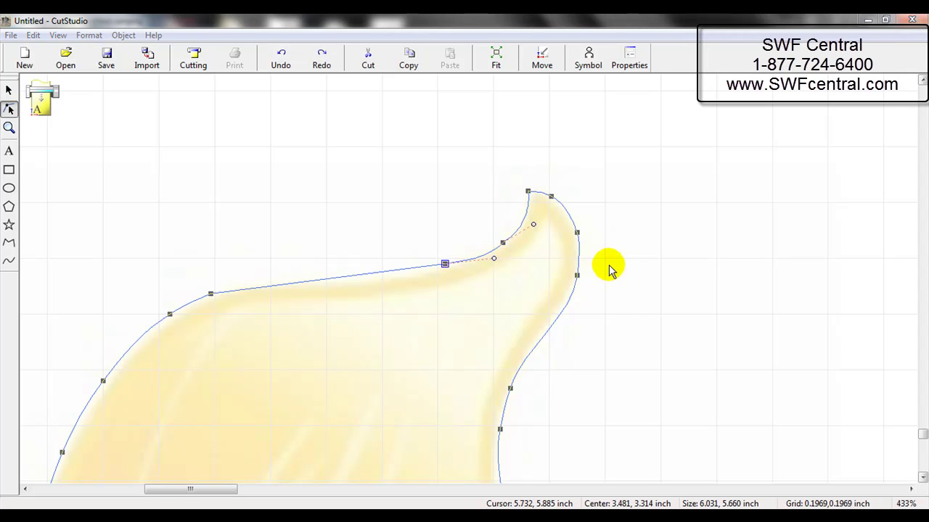
click(494, 258)
click(493, 258)
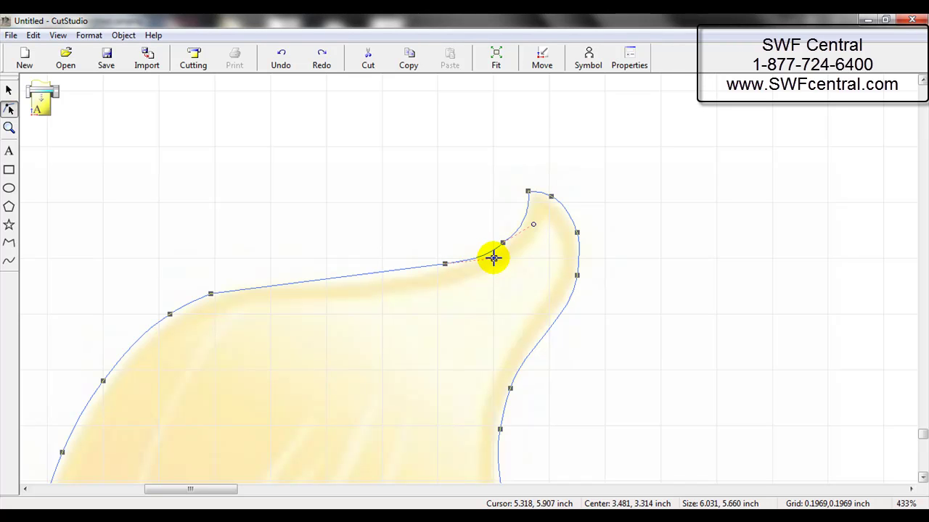
right_click(493, 258)
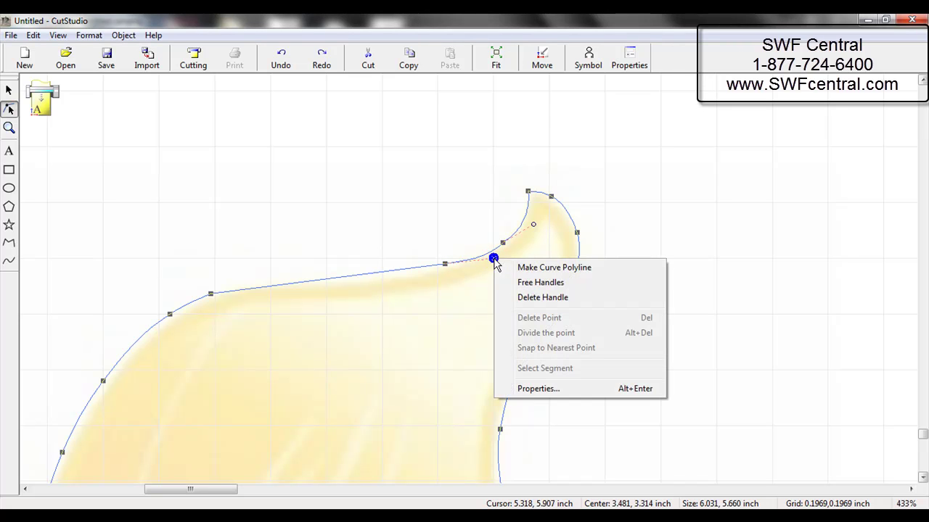
click(542, 298)
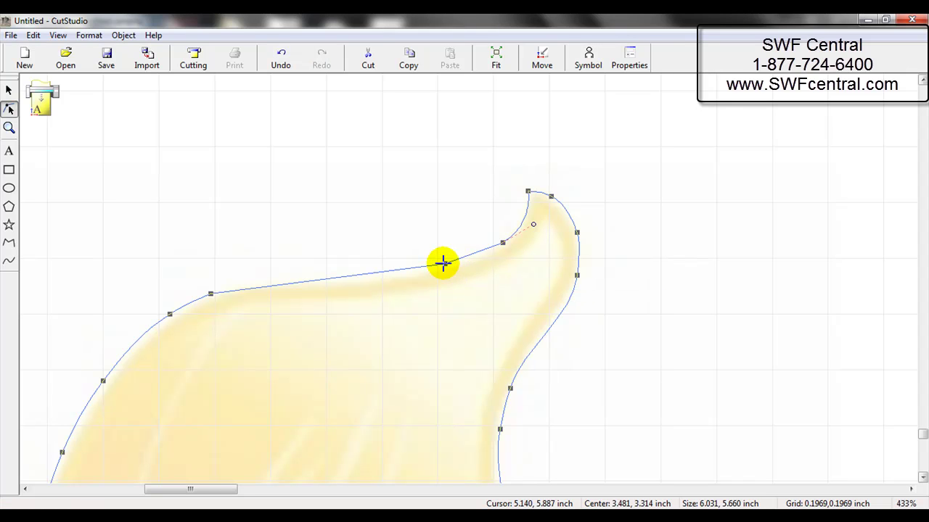
Move the middle anchor point down onto the petal's upper edge, slightly left of its original place
drag(444, 263, 414, 276)
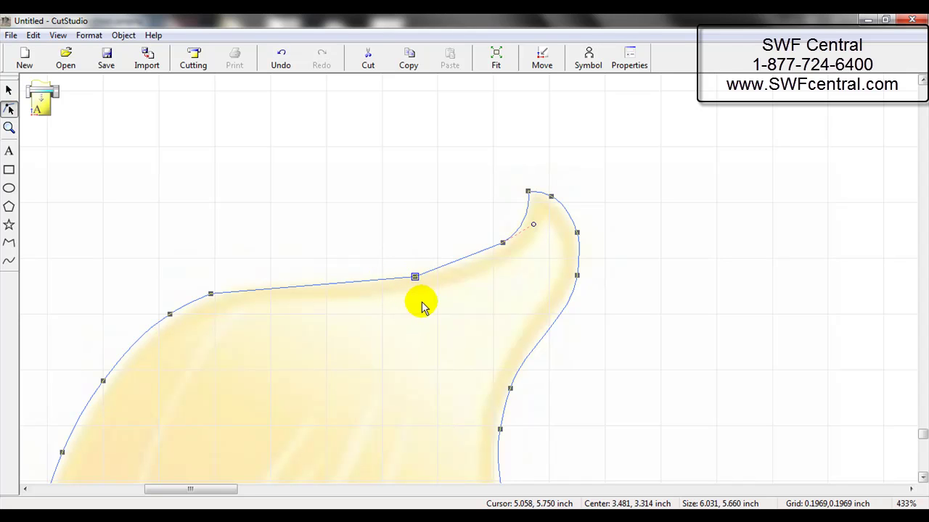
click(414, 277)
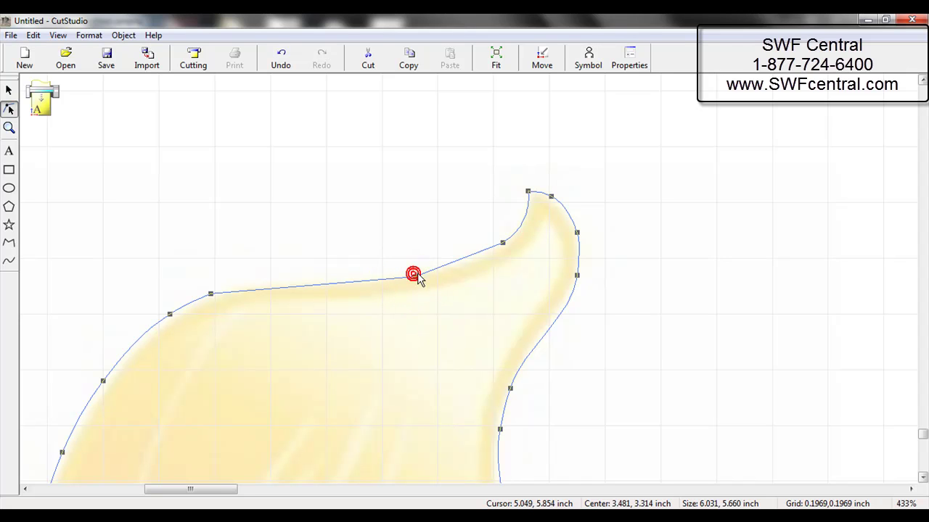
click(415, 277)
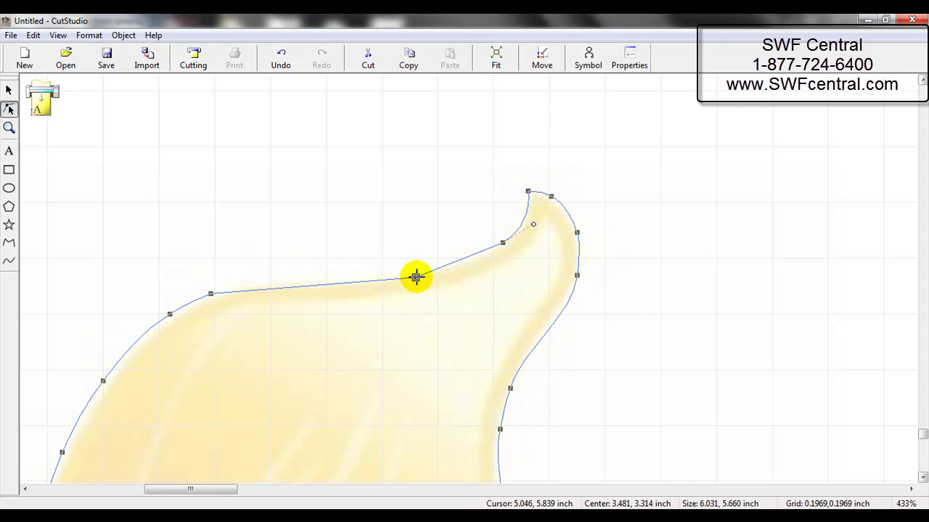
drag(415, 277, 428, 275)
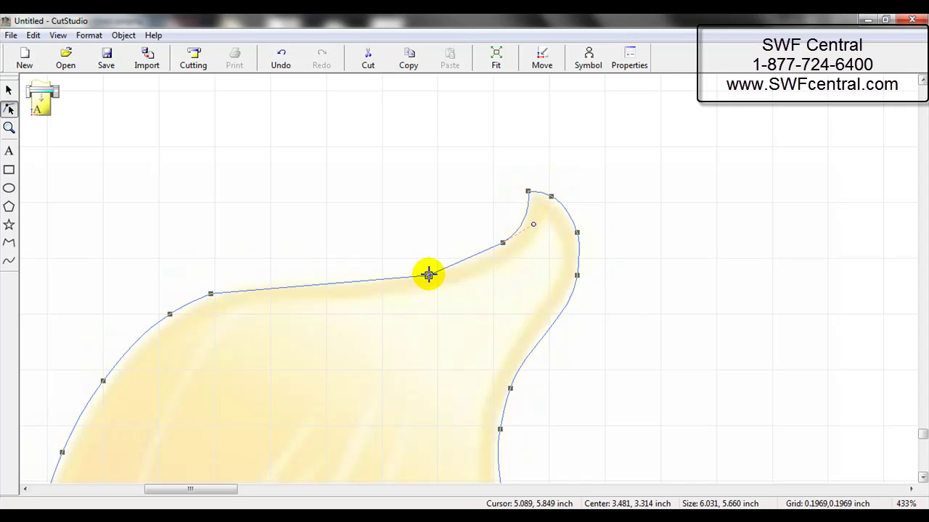
Make the moved anchor point a curve polyline, free its handles, and adjust the right handle to follow the petal's edge
right_click(428, 274)
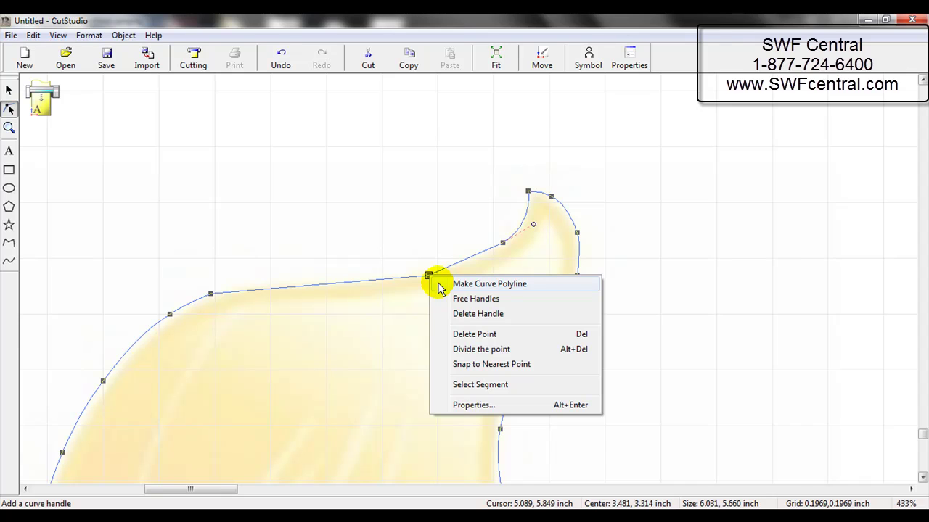
click(439, 285)
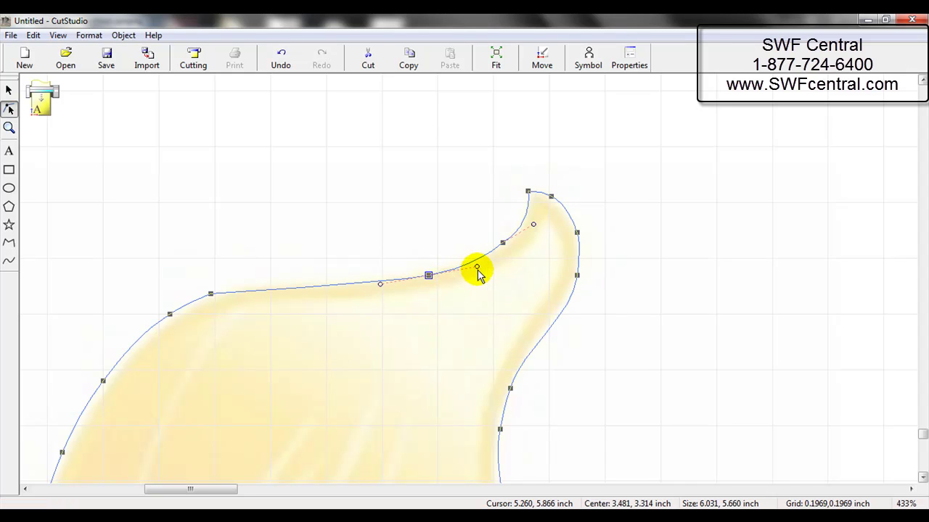
mouse_move(477, 267)
mouse_down()
mouse_move(483, 243)
mouse_move(485, 282)
mouse_move(481, 263)
mouse_move(464, 269)
mouse_up()
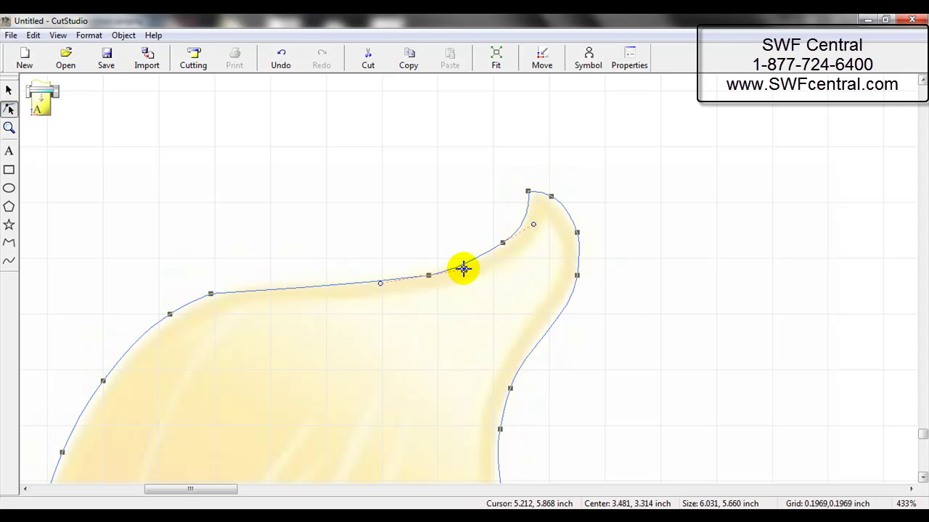
right_click(463, 268)
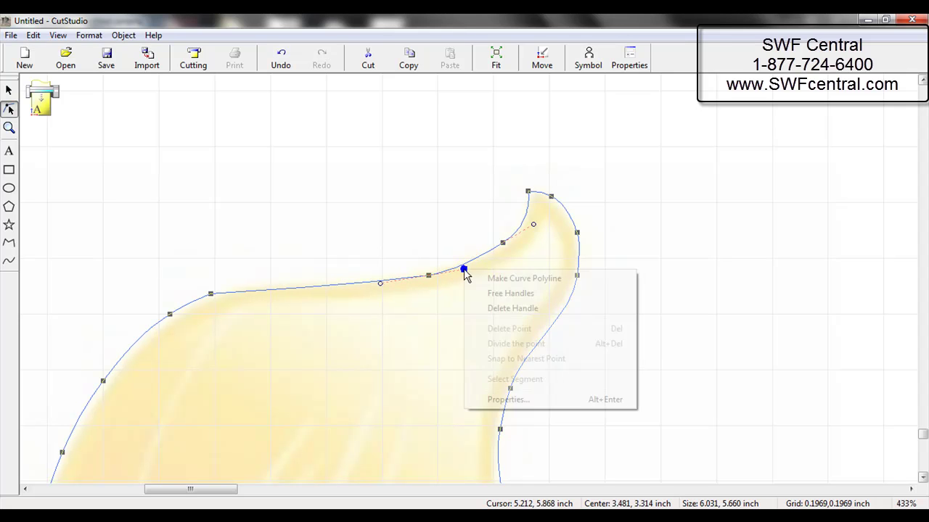
click(492, 294)
drag(460, 265, 477, 266)
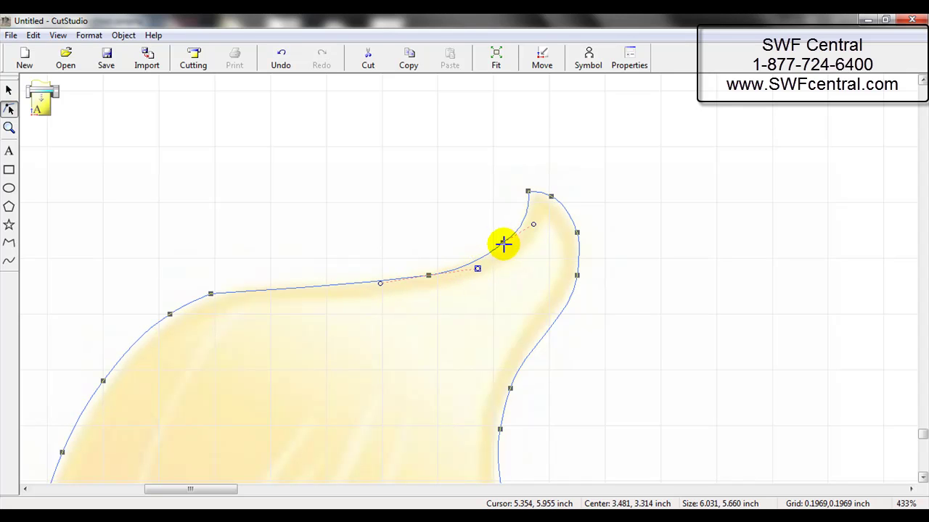
Make the anchor point below the petal tip a curve polyline and adjust its upper handle to reshape the curve toward the tip
click(534, 224)
drag(531, 219, 501, 244)
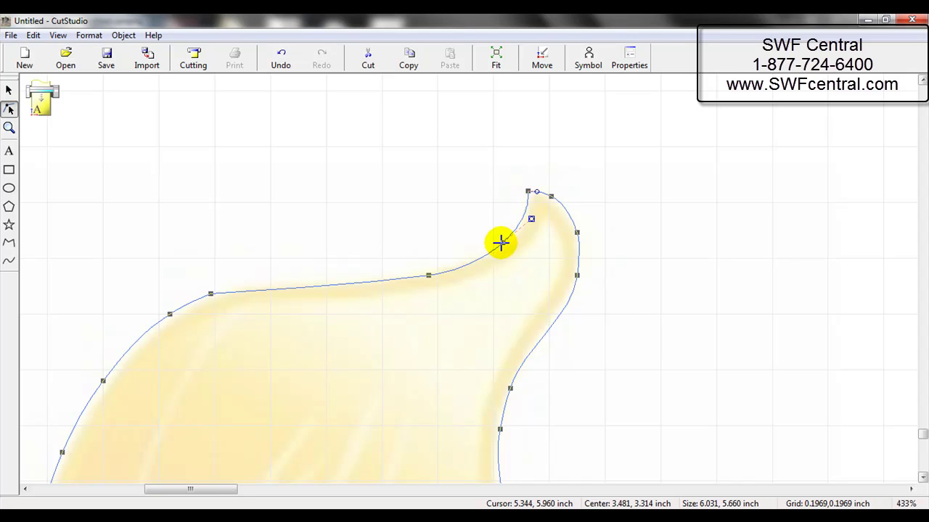
right_click(501, 243)
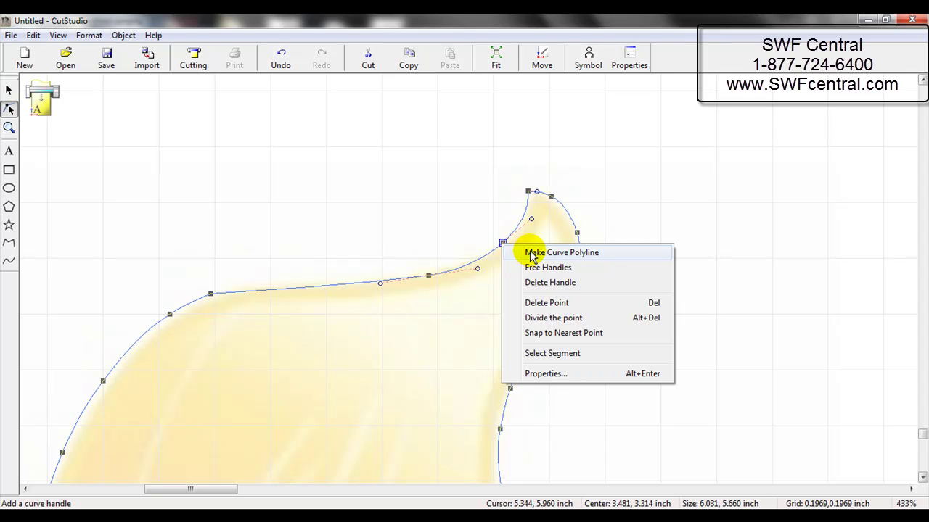
click(558, 253)
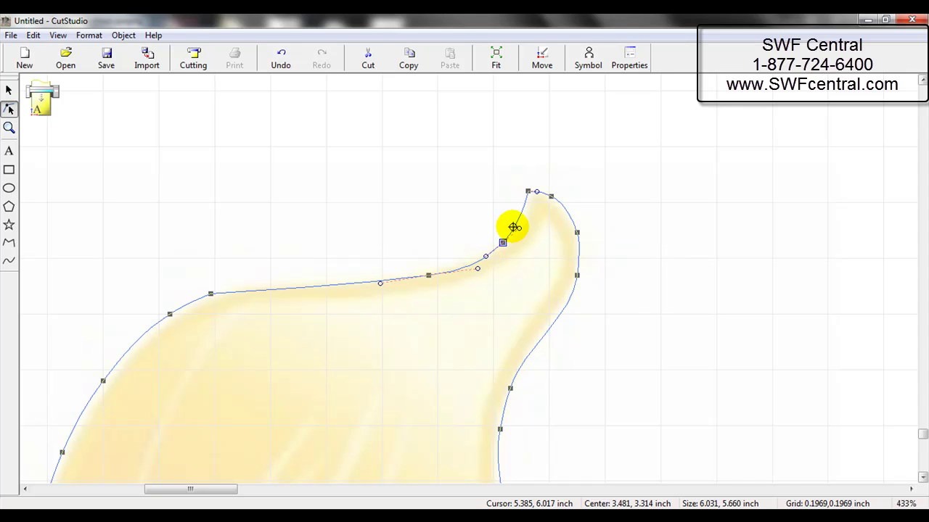
click(520, 216)
click(522, 225)
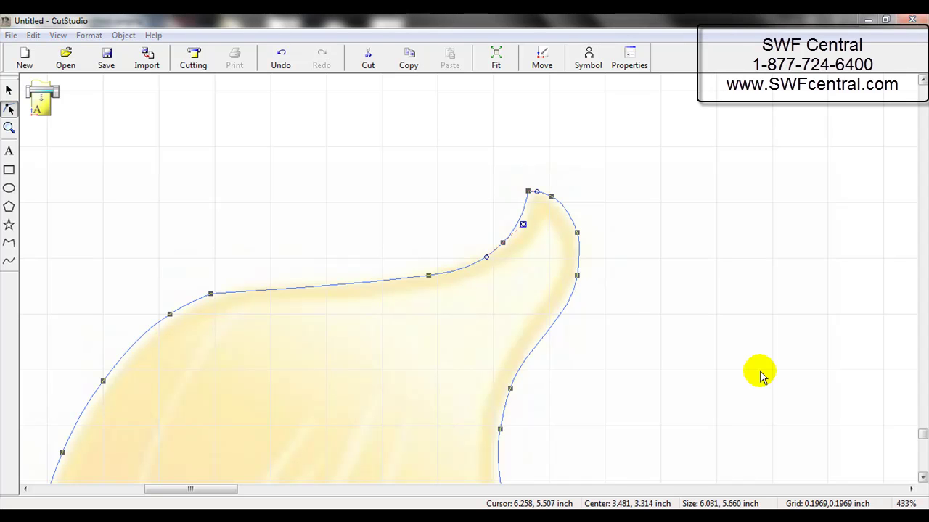
Delete the handles of the anchor point below the petal tip, and make it a curve polyline again
click(503, 243)
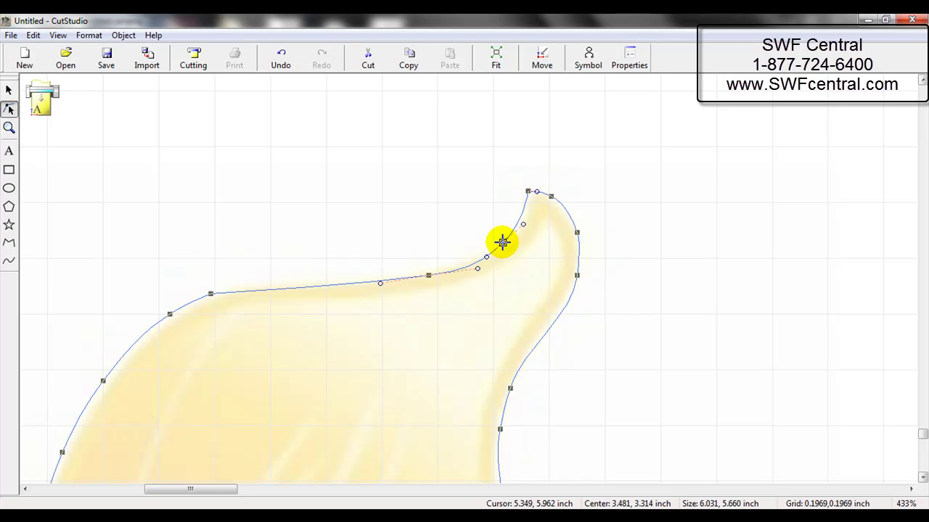
right_click(502, 242)
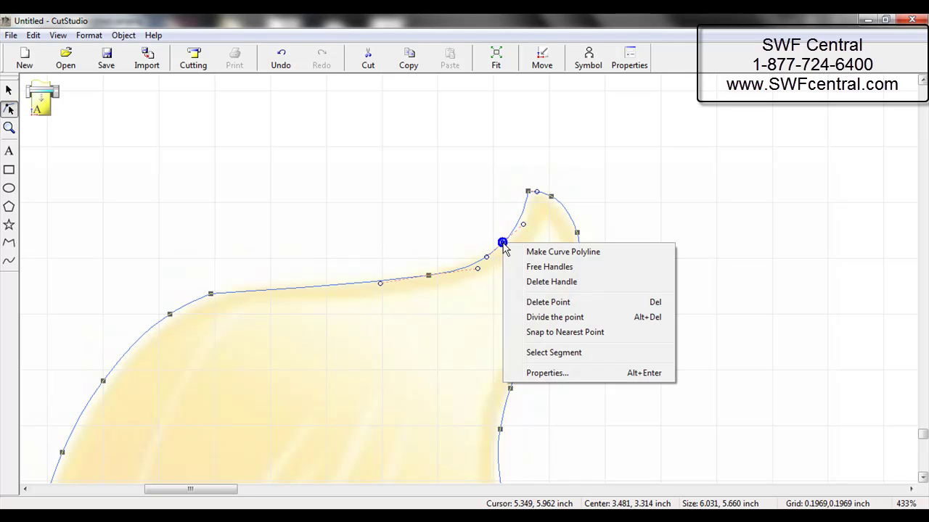
click(557, 285)
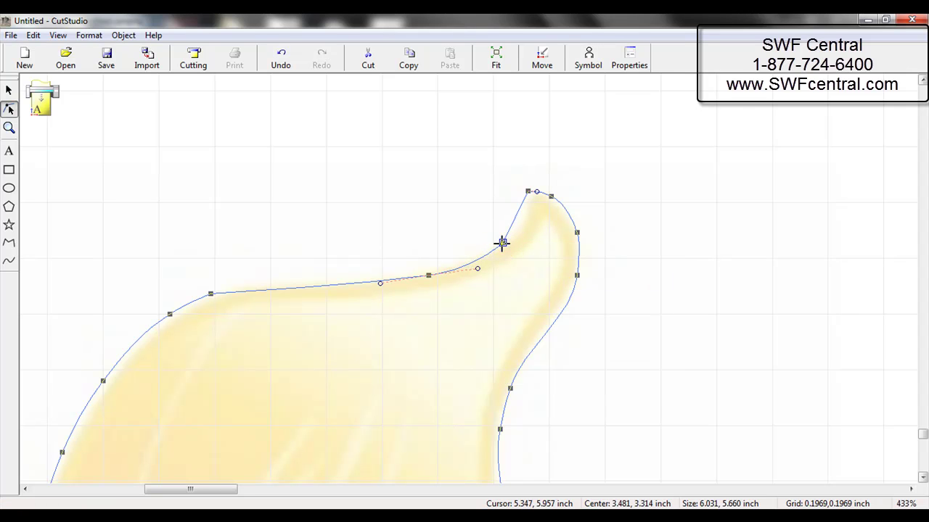
right_click(502, 243)
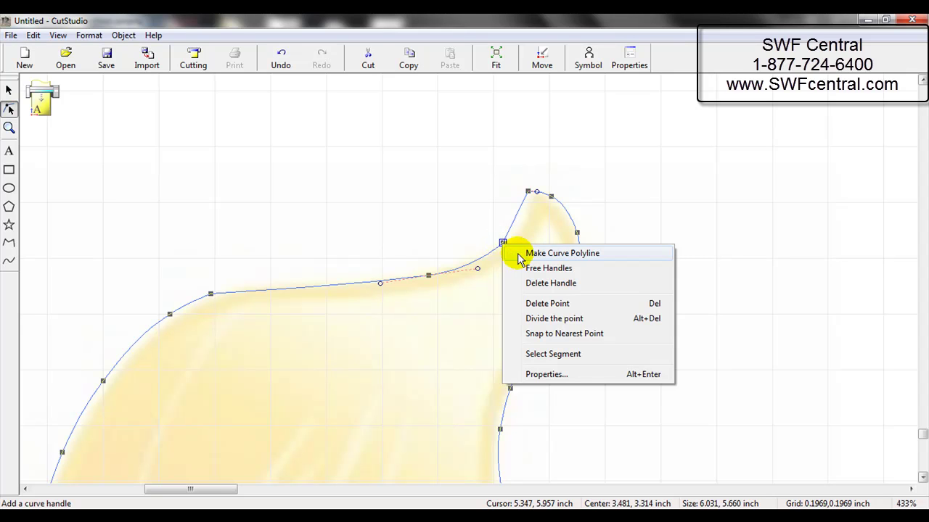
click(519, 255)
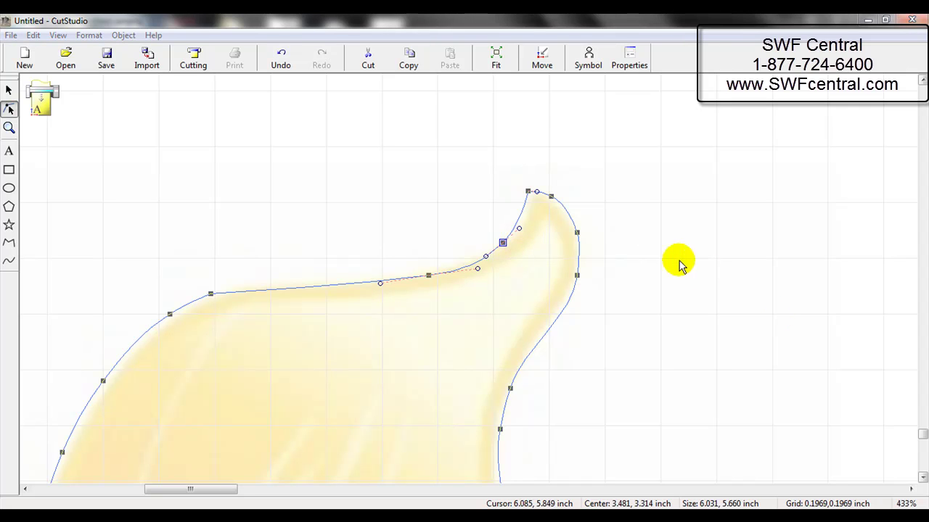
Delete the two anchor points along the petal's upper edge below the tip, and insert a new point midway on the resulting segment
right_click(504, 241)
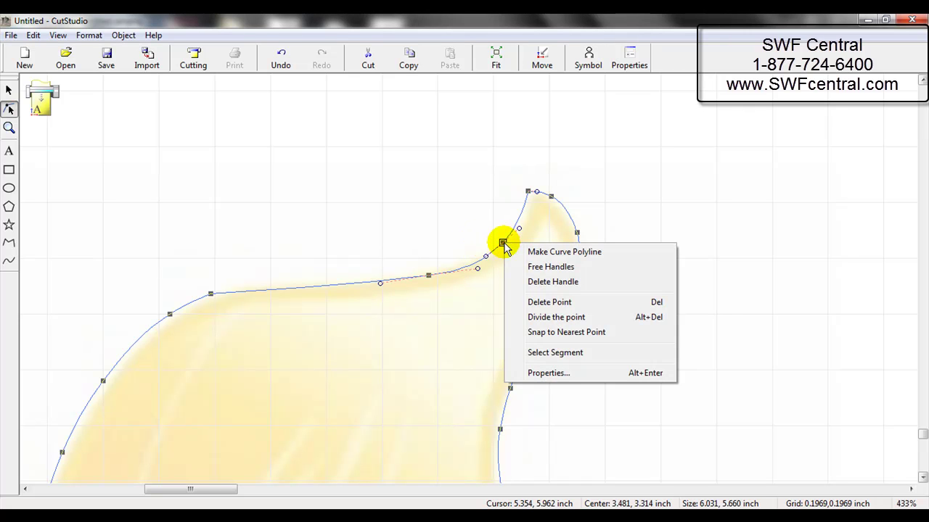
click(570, 303)
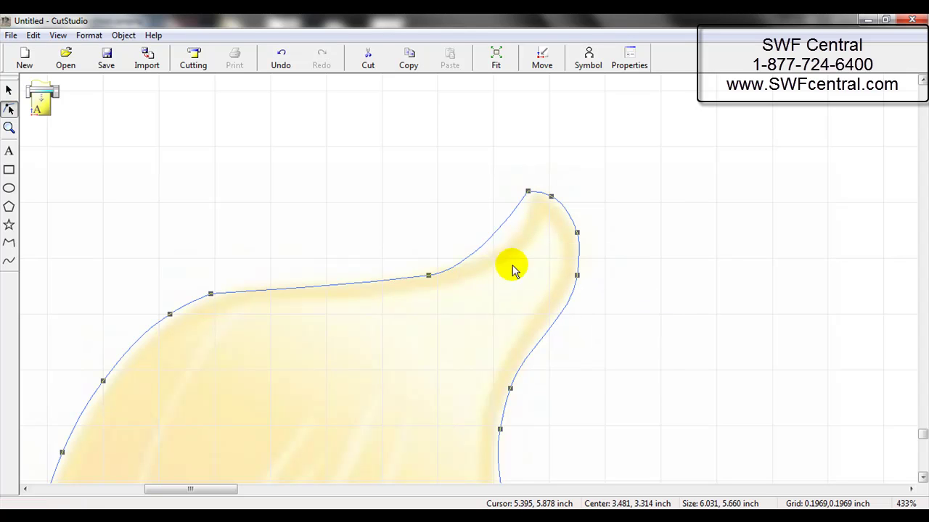
click(428, 275)
key(Delete)
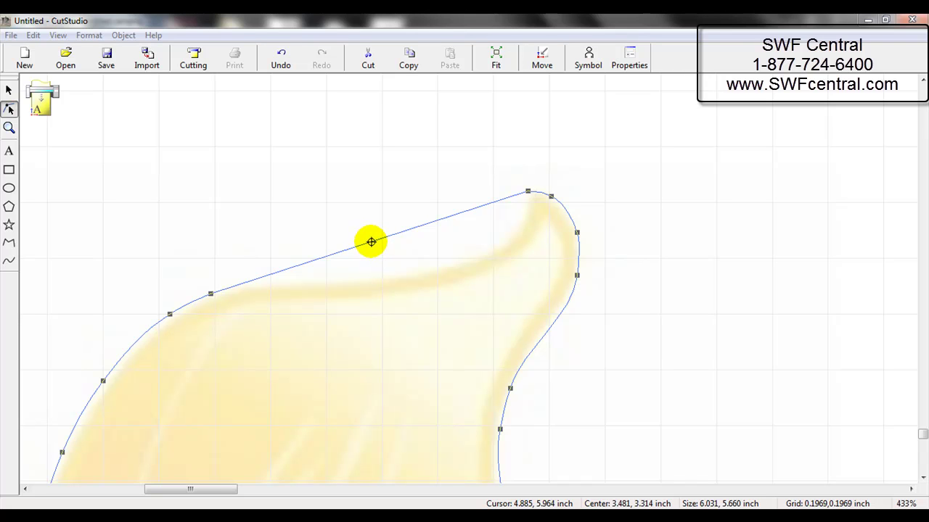
right_click(371, 242)
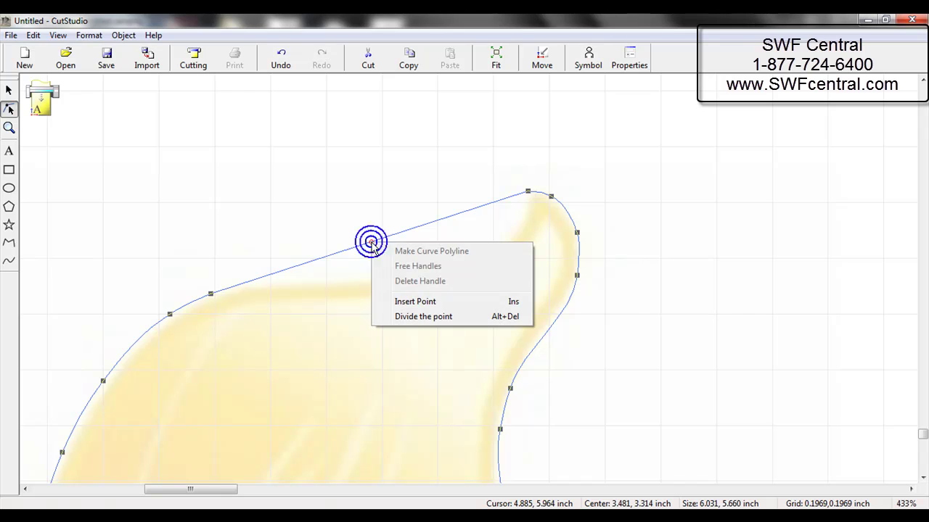
click(434, 308)
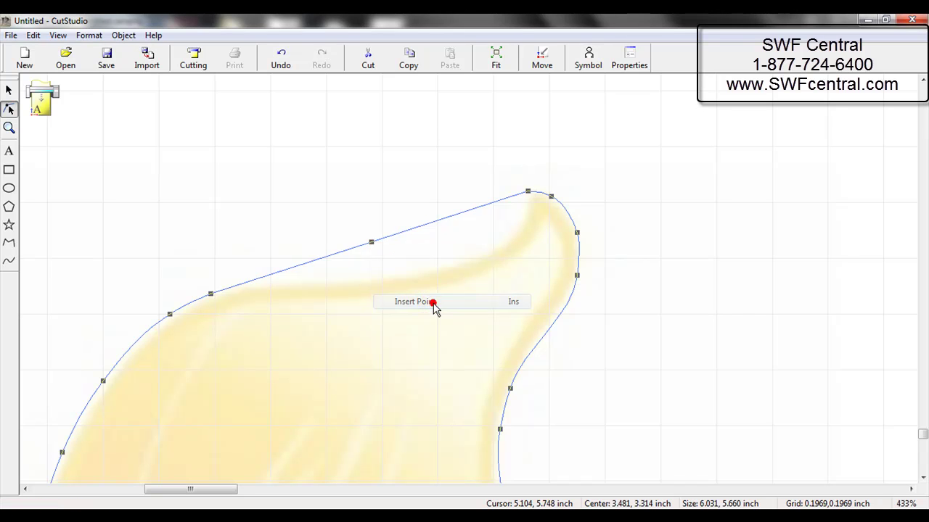
Move the inserted anchor point onto the petal's upper edge, make it a curve polyline, and reposition it closer to the tip
click(371, 241)
drag(371, 241, 445, 269)
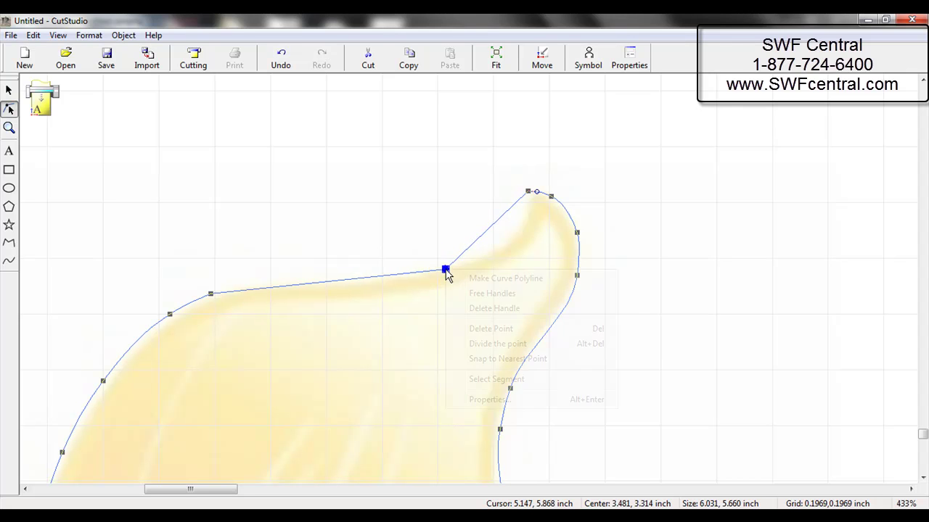
right_click(445, 269)
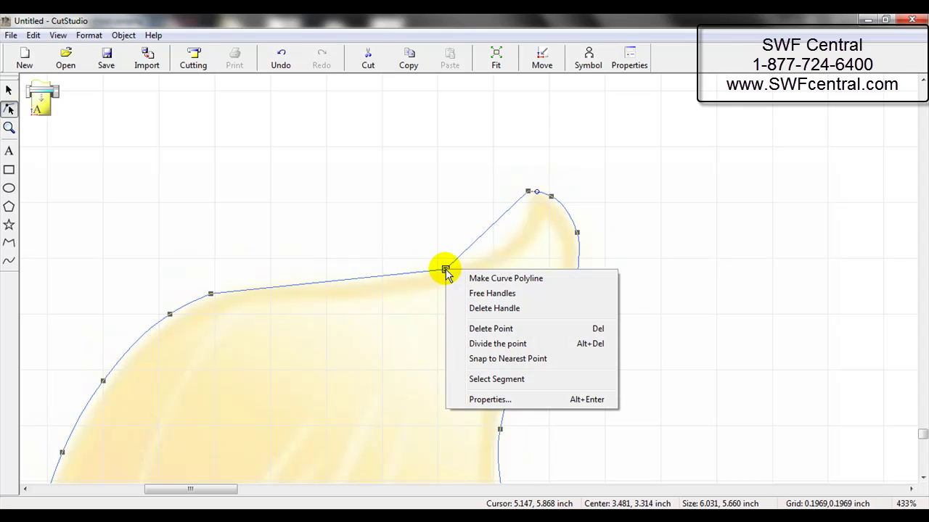
click(490, 281)
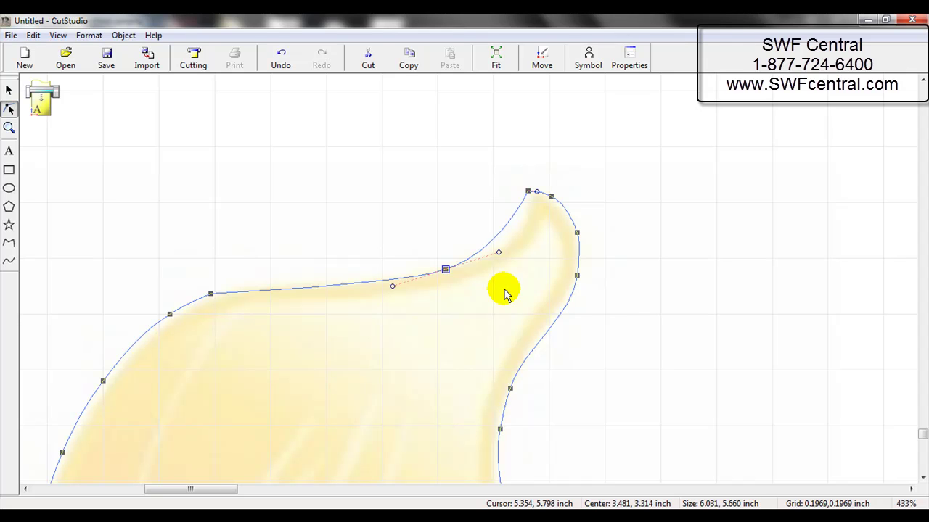
drag(445, 269, 473, 259)
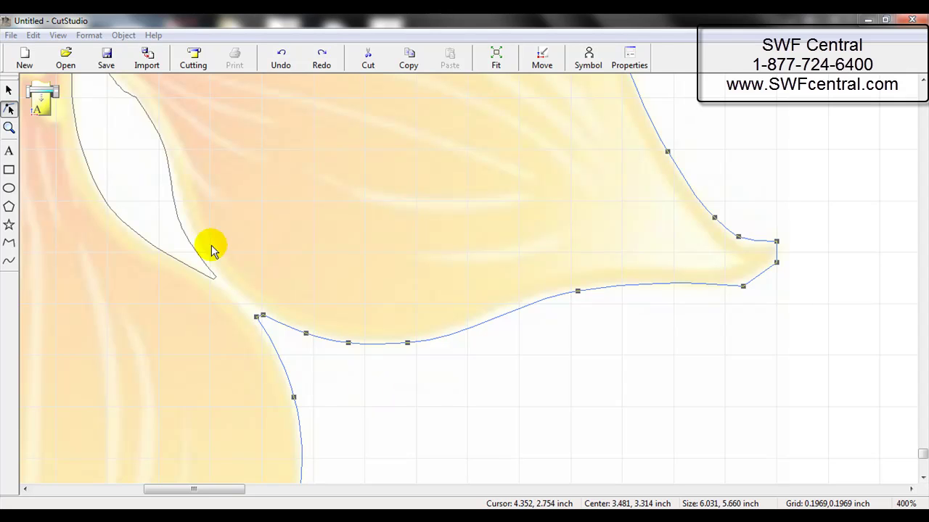
Select both the outer flower outline and the teardrop opening between the lower petals, and integrate their polylines
click(168, 177)
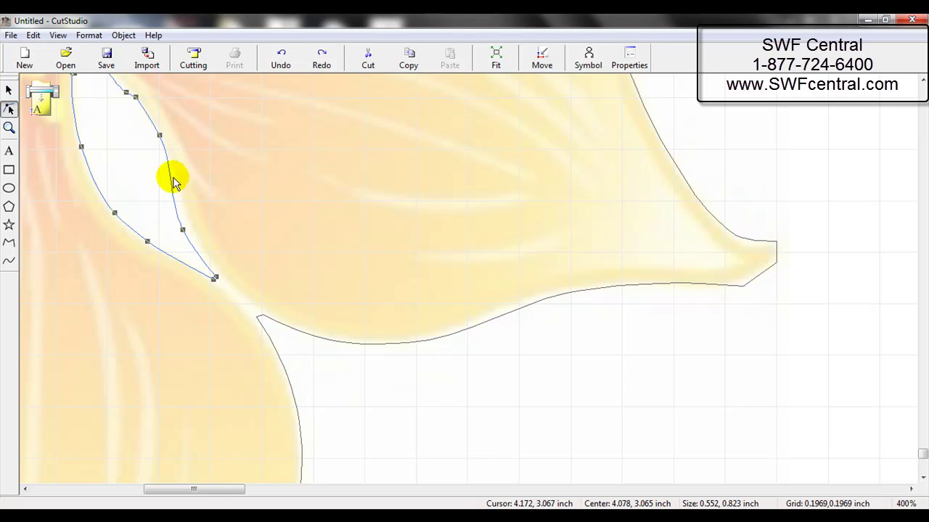
click(296, 332)
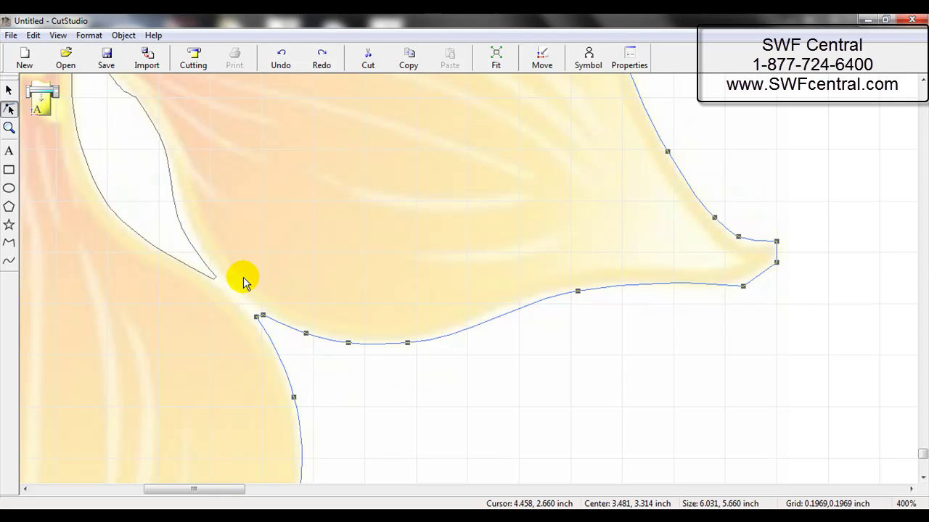
click(10, 88)
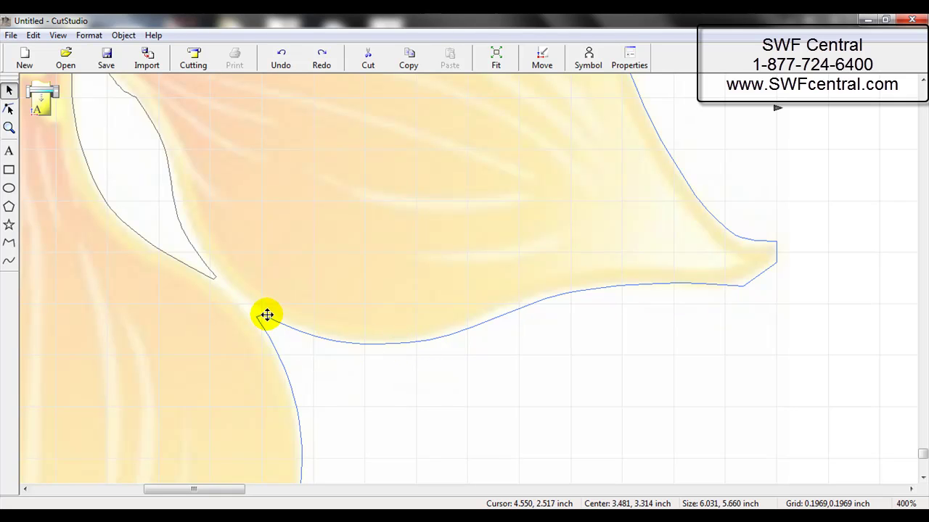
click(182, 228)
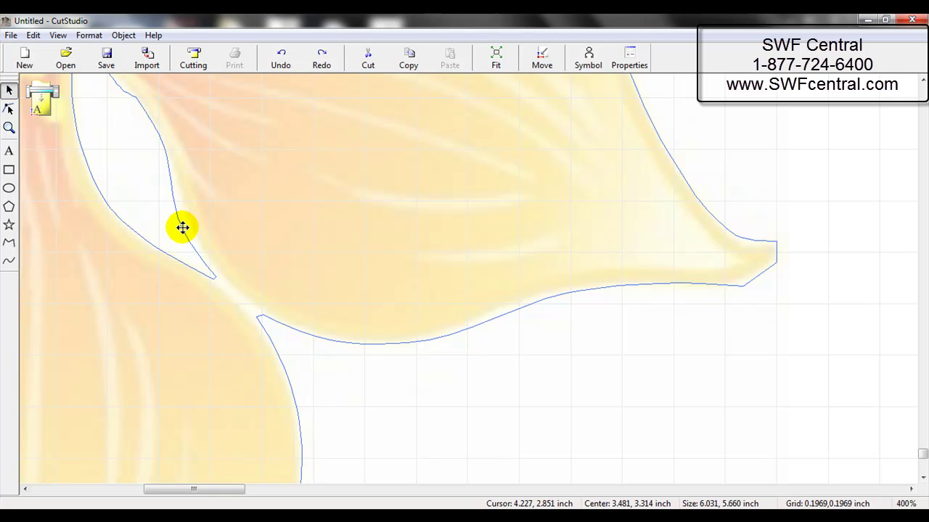
click(123, 35)
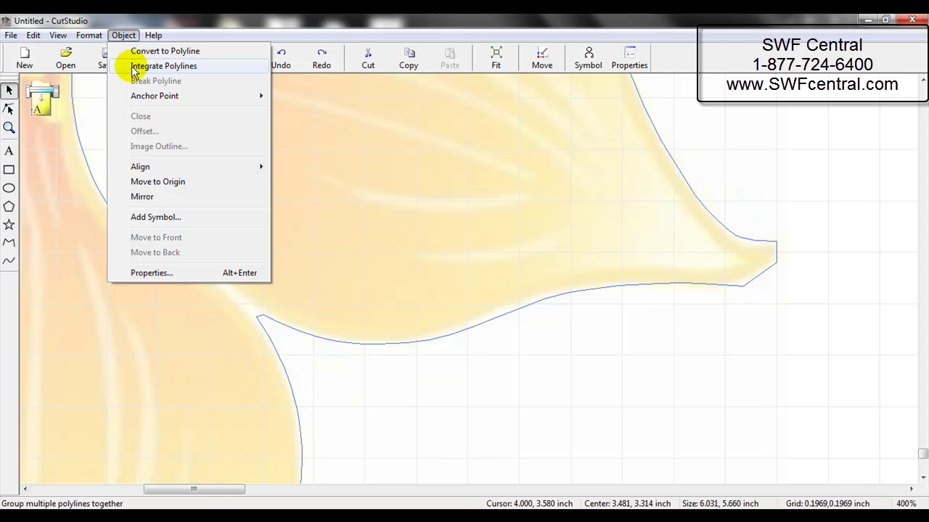
click(132, 67)
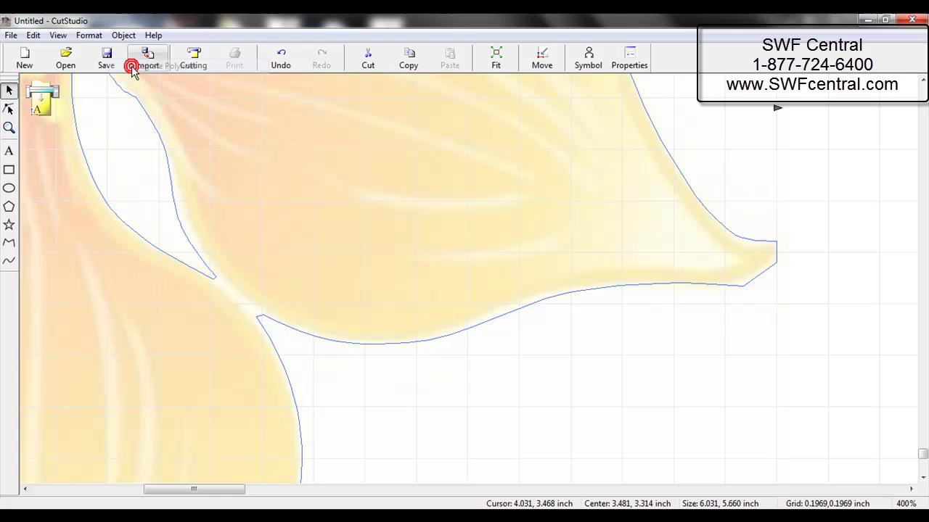
Divide the outer outline's anchor point at the notch between the two petals, and pull the resulting ends apart toward their petals
click(10, 110)
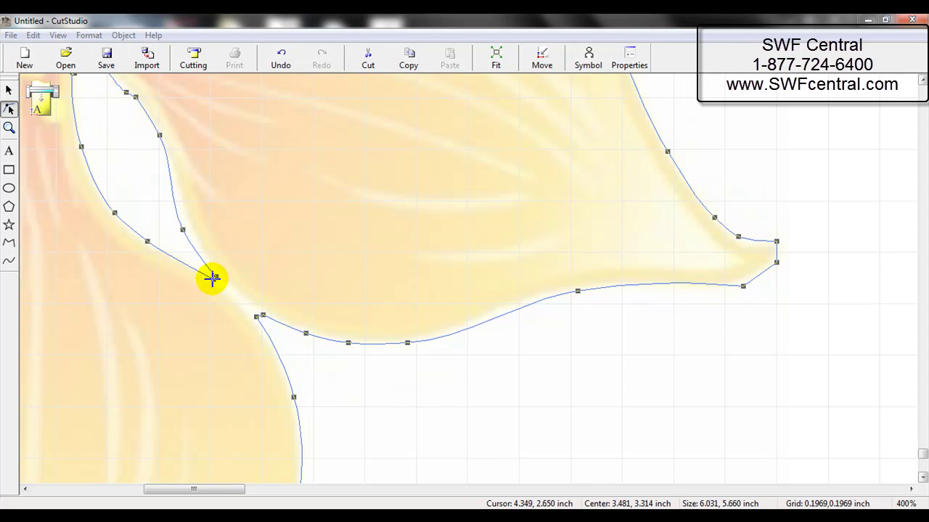
click(259, 314)
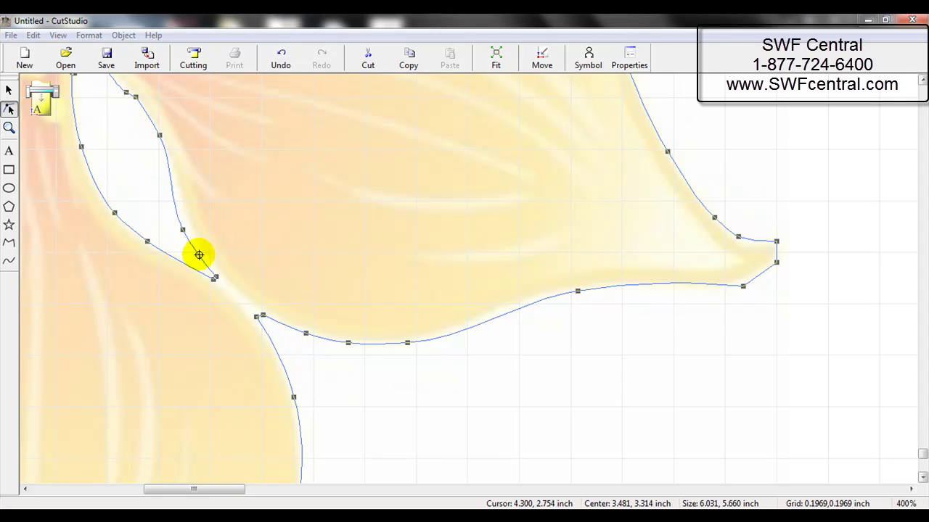
right_click(263, 315)
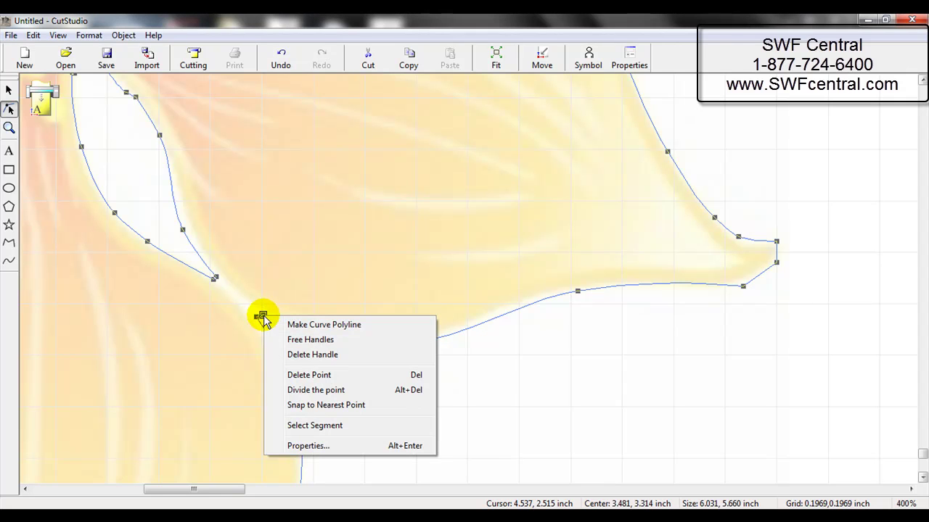
click(311, 391)
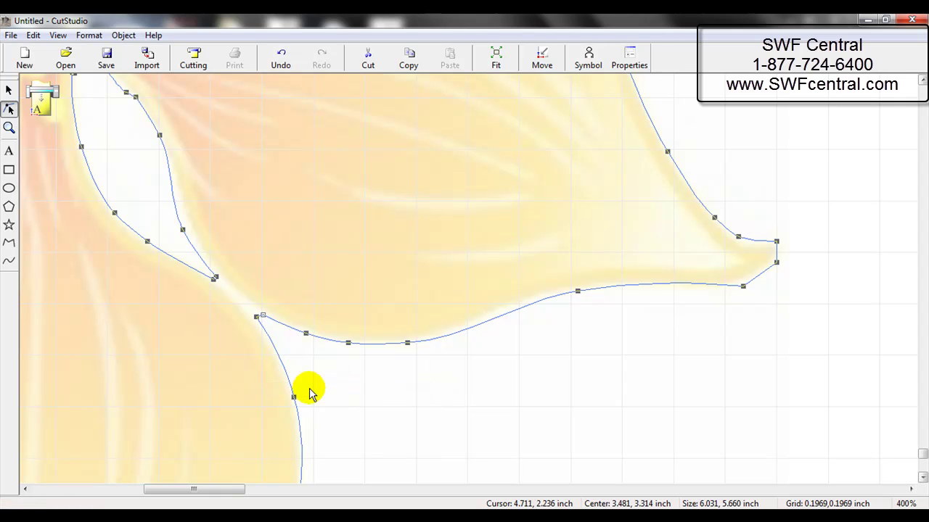
click(260, 314)
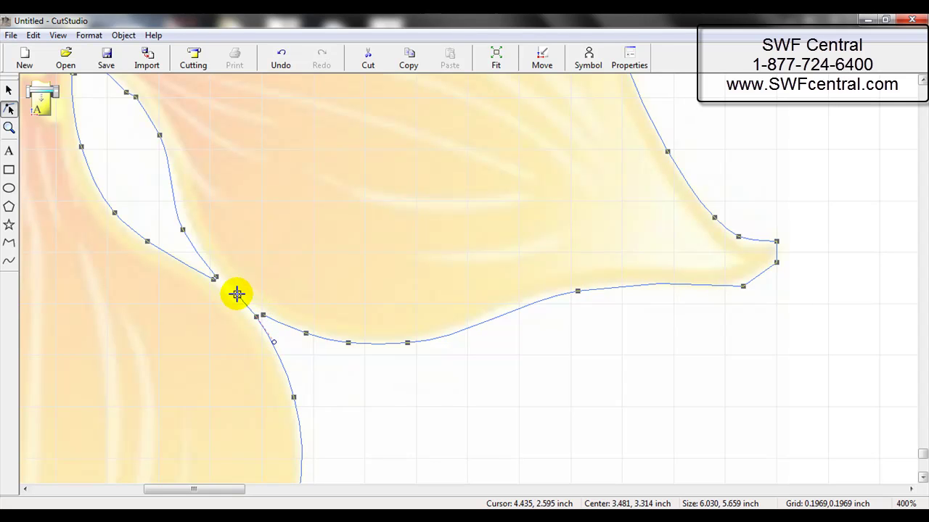
drag(257, 317, 267, 290)
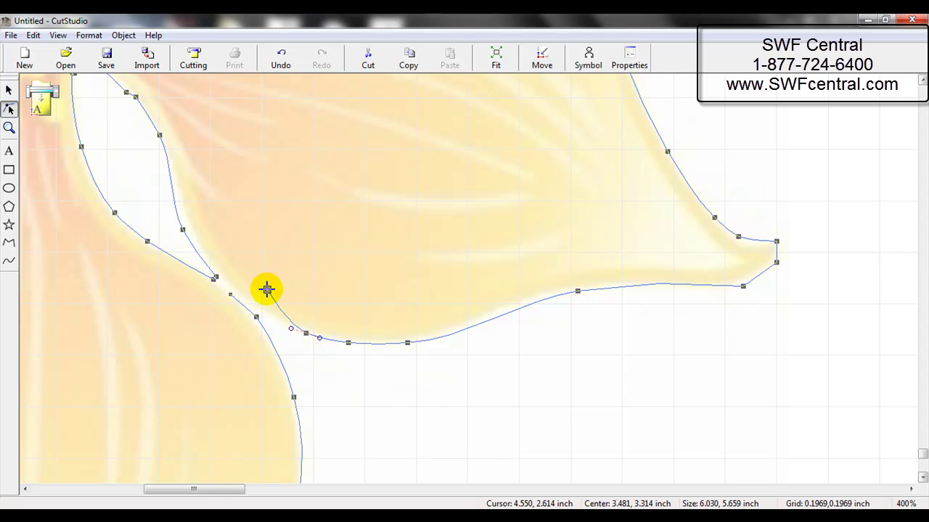
Divide the anchor point at the lower end of the teardrop opening, and pull one end toward the right petal
right_click(215, 275)
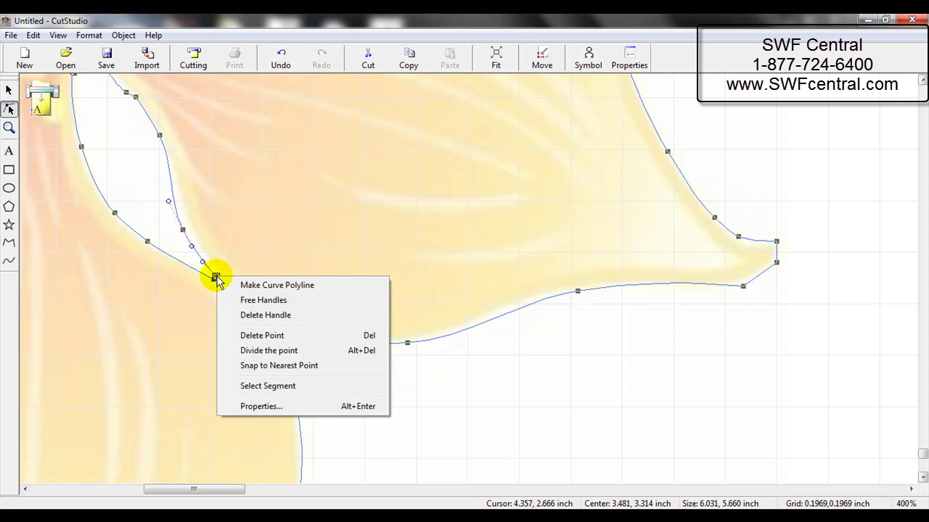
click(267, 354)
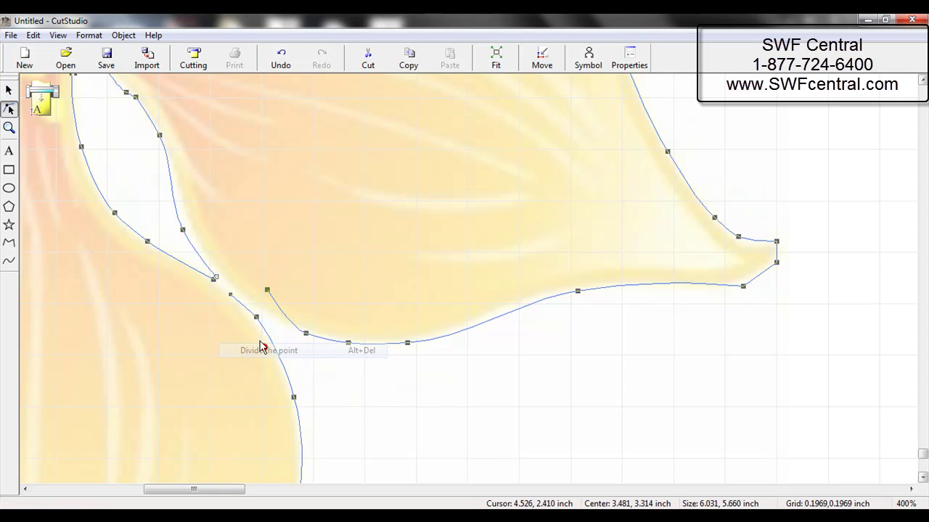
drag(217, 276, 227, 266)
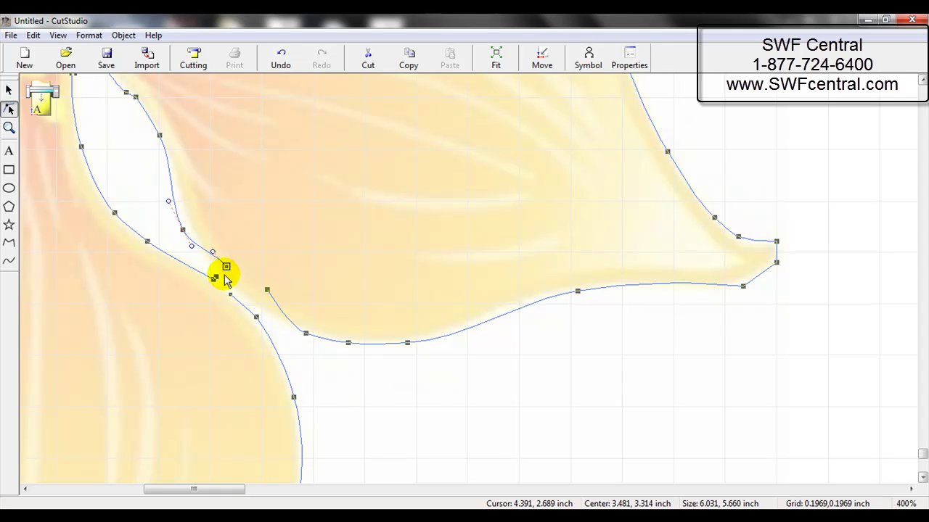
Move the opening's lower loose end close to the outer outline's end on the bottom petal, and snap it to the nearest point
click(218, 277)
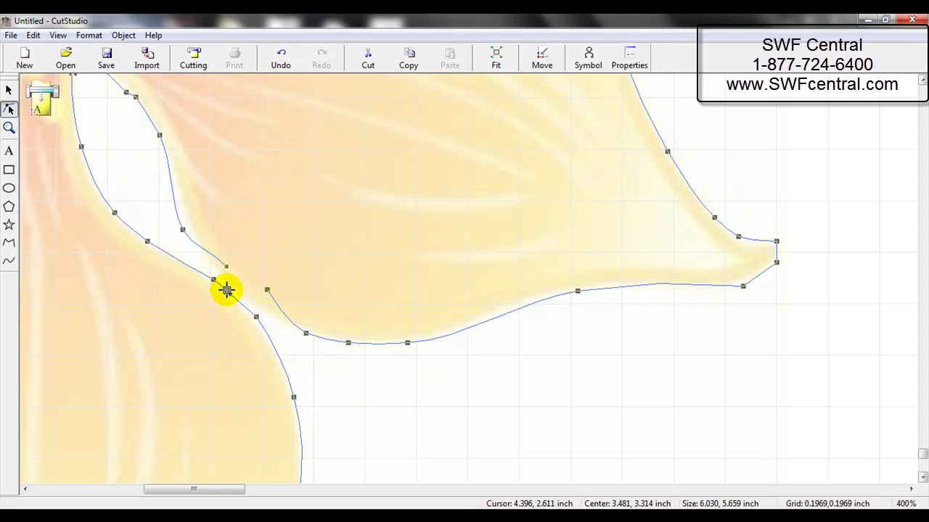
double_click(230, 294)
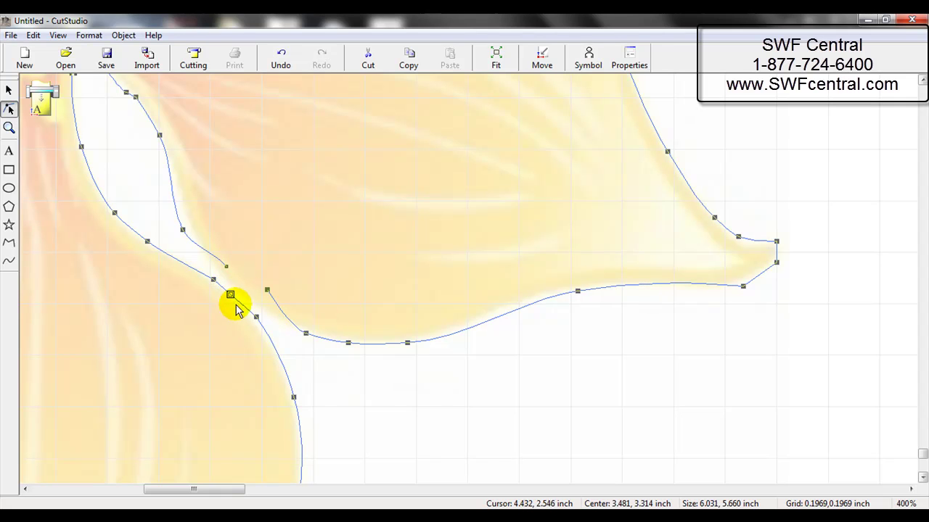
drag(229, 292, 223, 289)
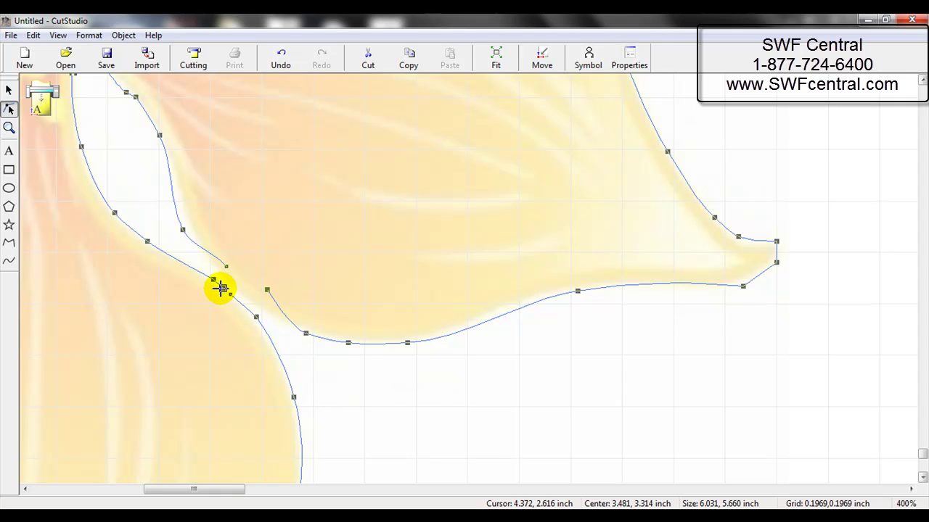
right_click(223, 288)
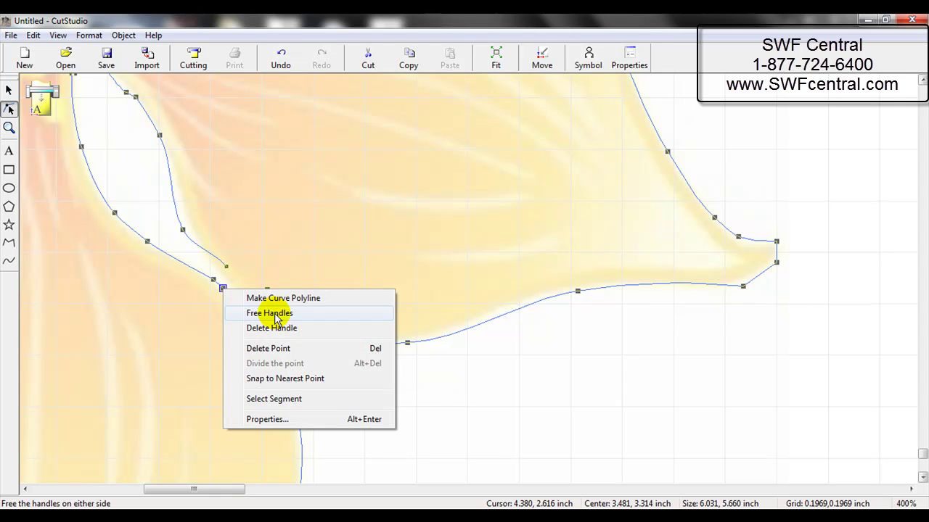
click(288, 380)
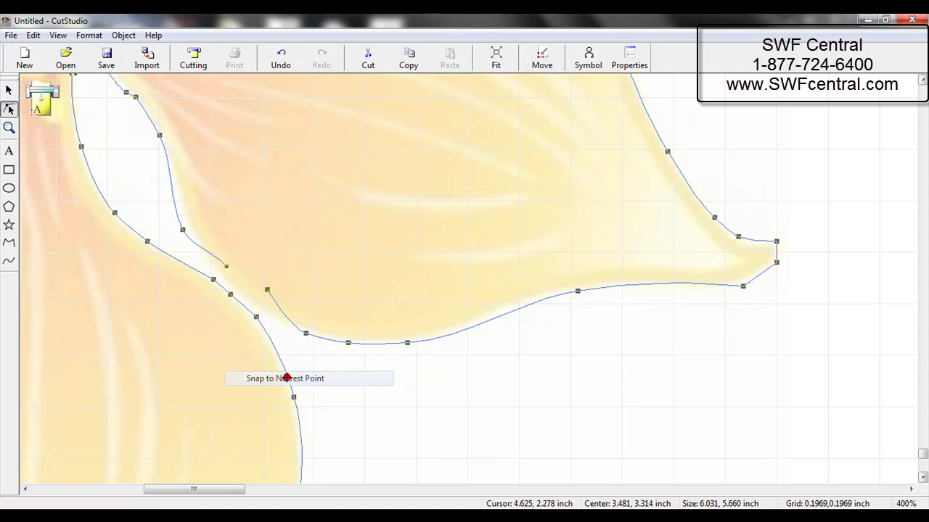
Bring the two remaining loose ends toward each other along the right petal's edge in the gap between the petals
drag(214, 280, 213, 307)
click(226, 275)
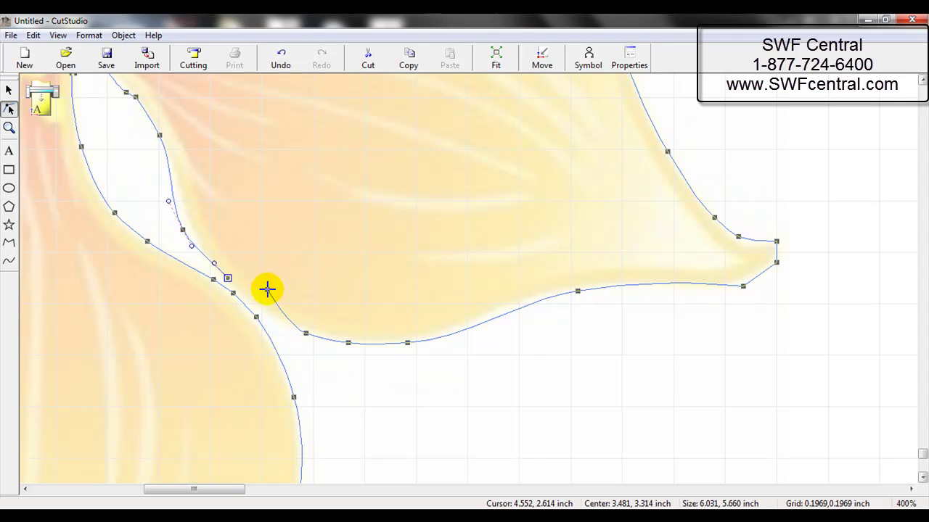
click(240, 288)
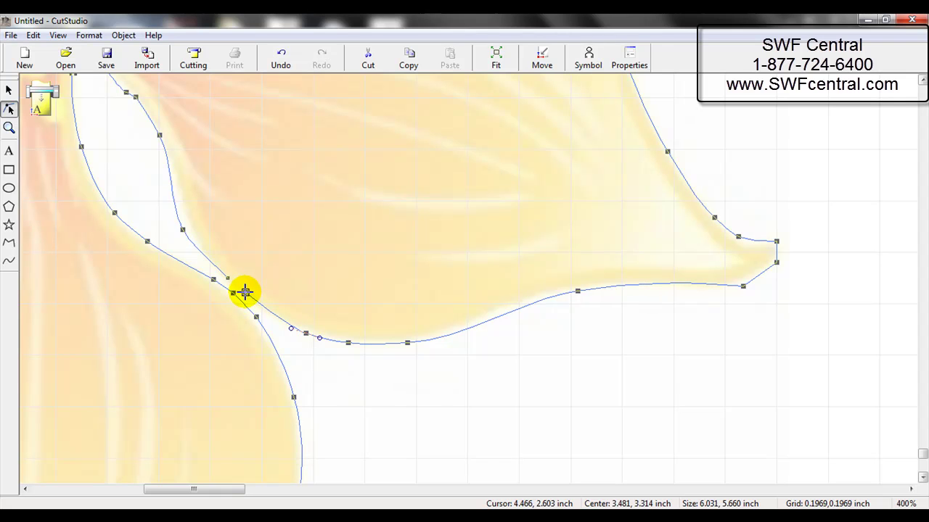
Snap the right petal's outline end to the opening's loose end, and move the joined point along the petal's edge
right_click(245, 294)
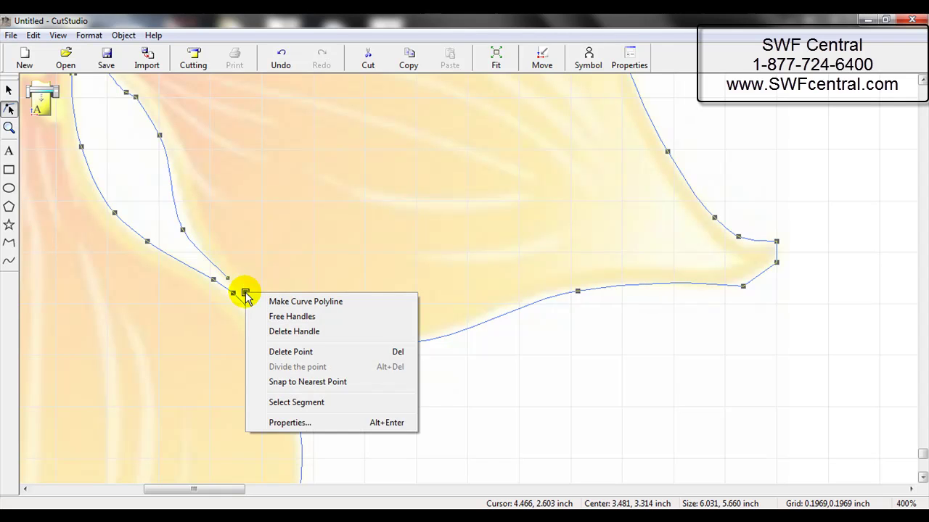
click(302, 384)
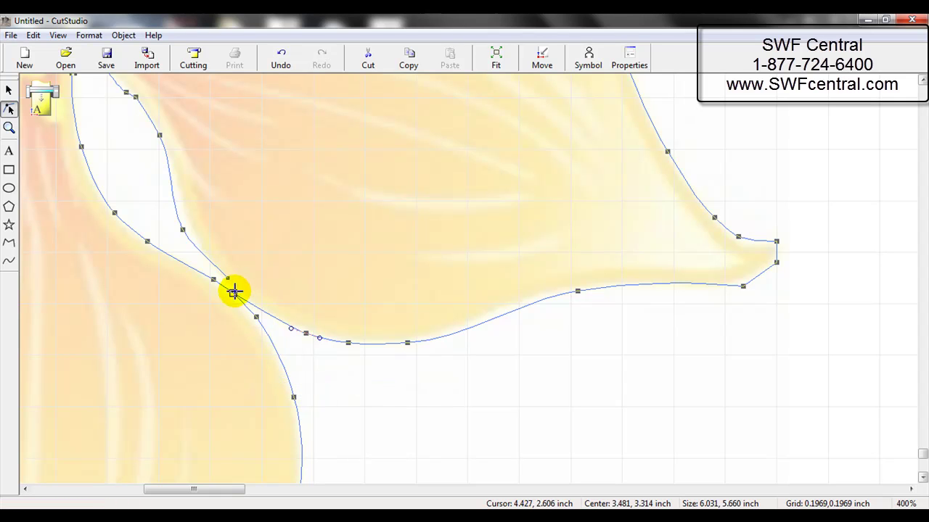
drag(233, 292, 227, 278)
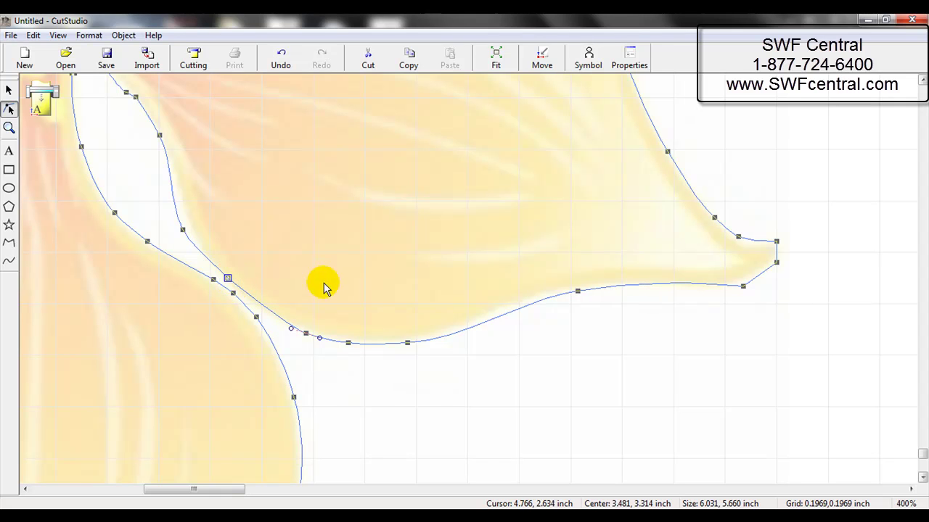
right_click(227, 277)
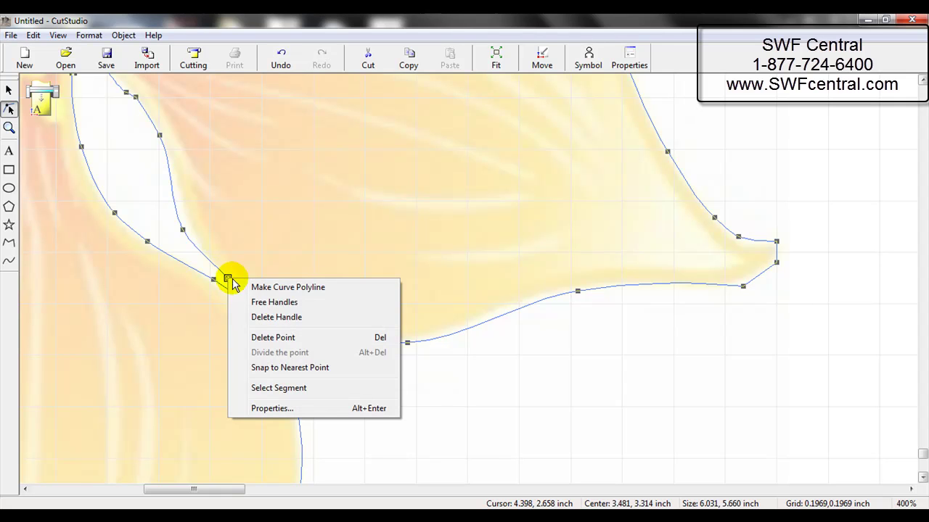
click(305, 368)
mouse_move(227, 278)
mouse_down()
mouse_move(244, 258)
mouse_move(232, 283)
mouse_move(268, 307)
mouse_move(238, 288)
mouse_up()
click(363, 387)
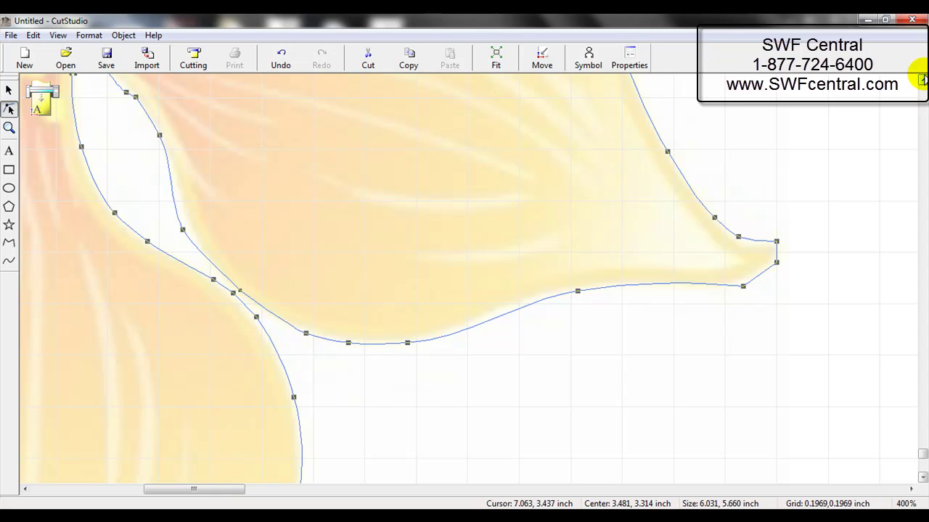
scroll(920, 93, up, 2)
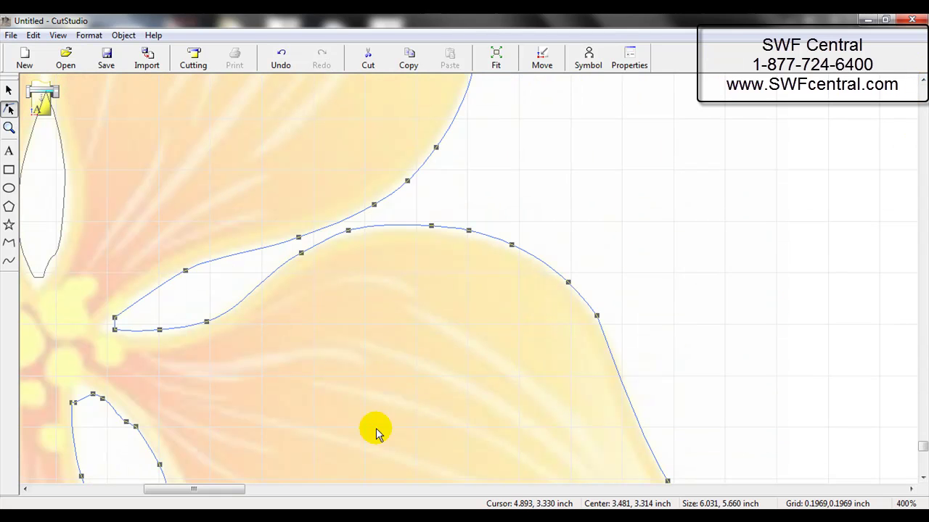
drag(924, 448, 923, 479)
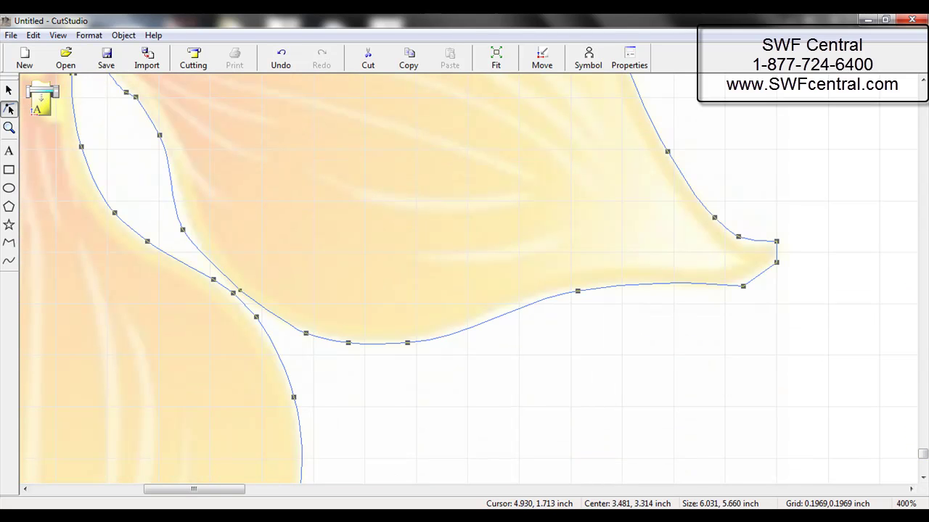
drag(213, 491, 162, 499)
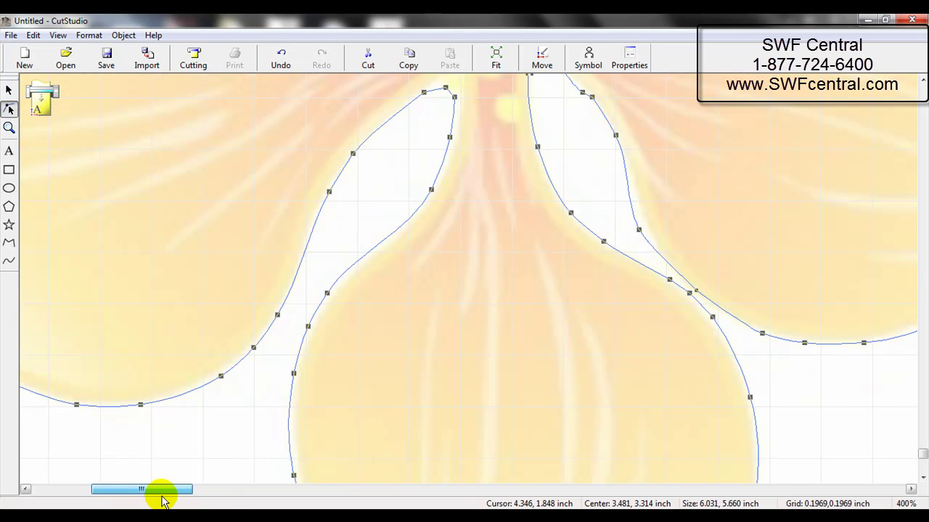
click(923, 82)
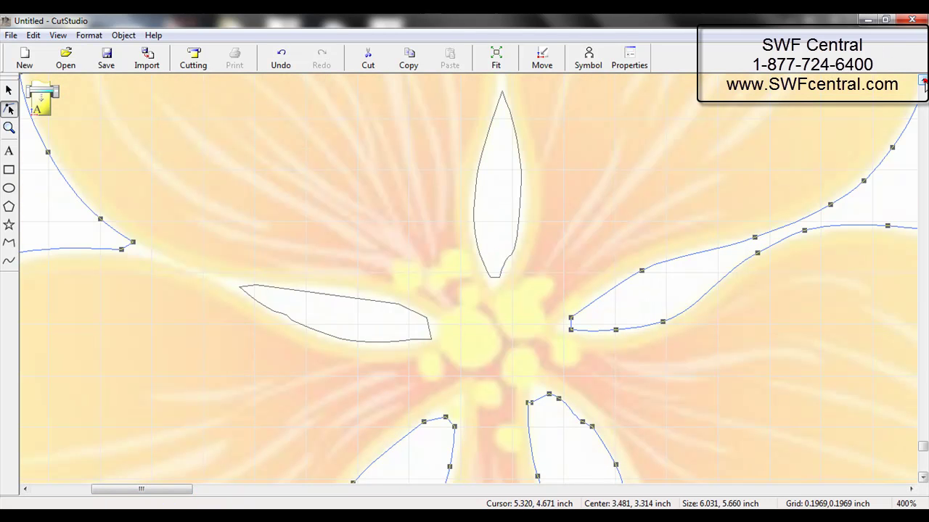
Select the opening between the two left petals together with the outer outline, and integrate the polylines
click(128, 248)
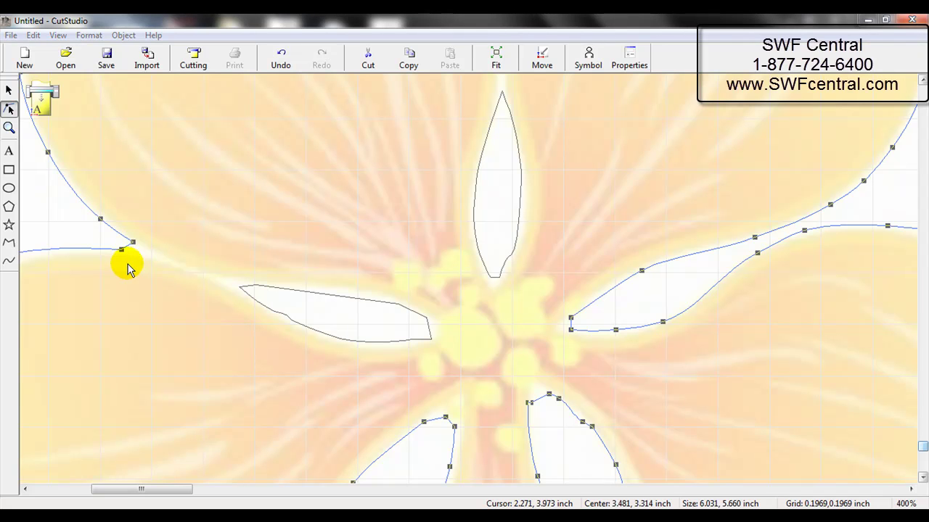
click(9, 91)
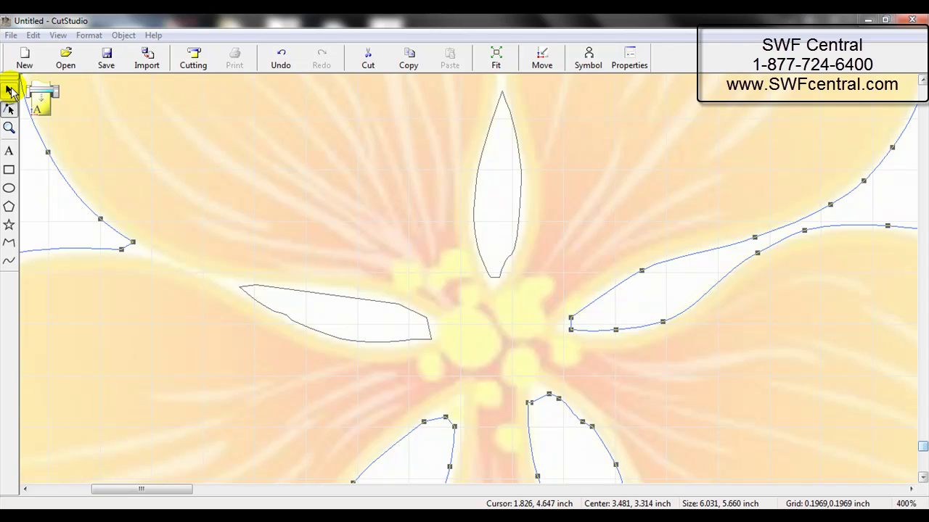
click(9, 90)
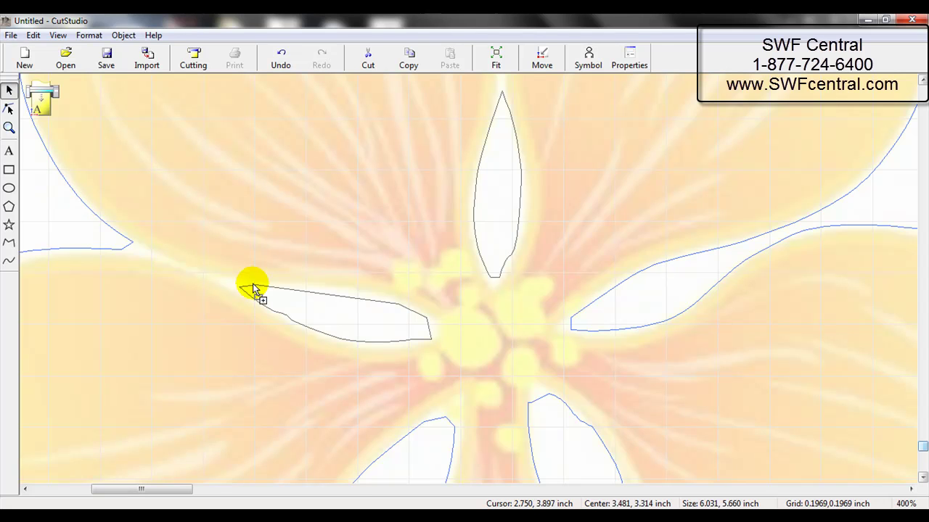
shift+click(283, 292)
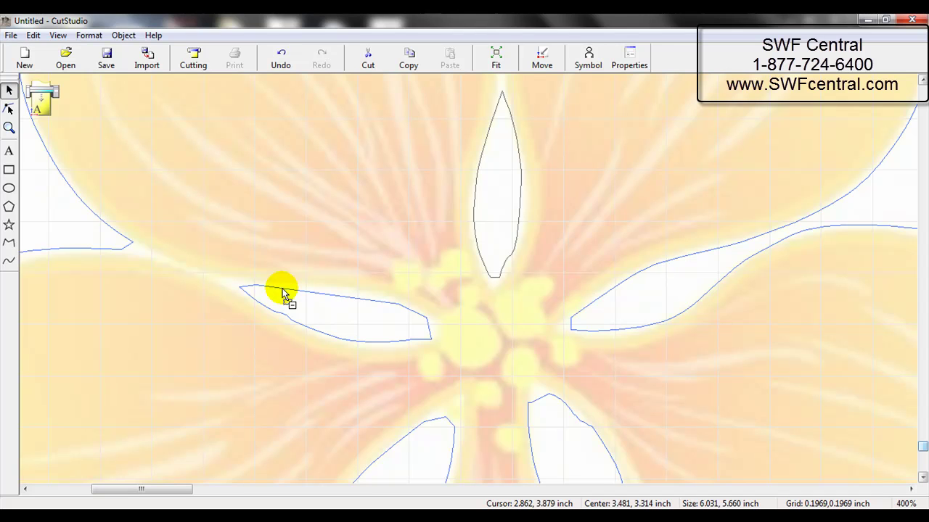
click(120, 36)
click(134, 64)
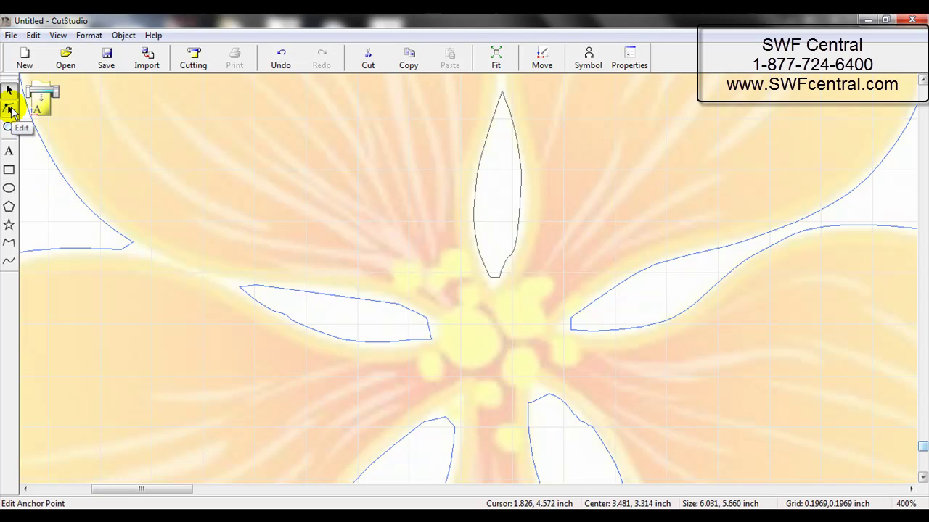
Divide the outline's lower anchor point at the left petal notch, and pull both loose ends toward the left opening
click(9, 109)
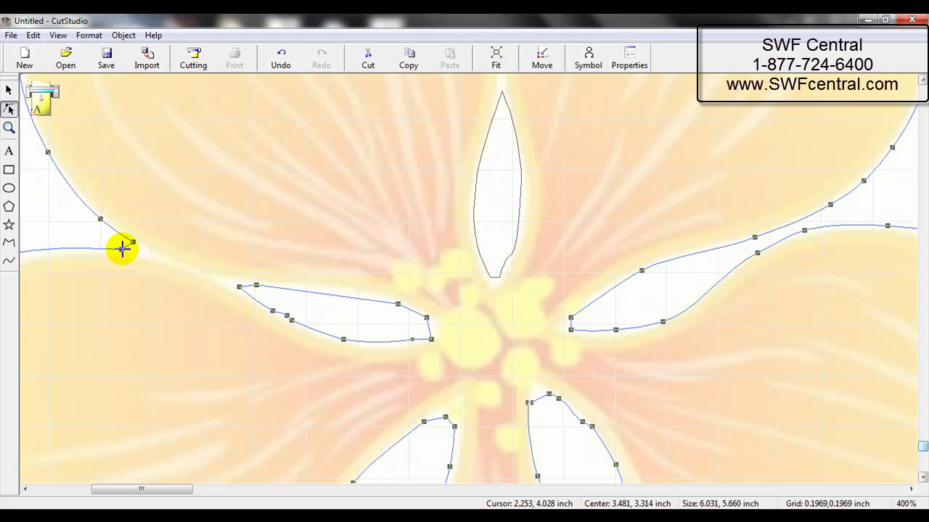
click(122, 249)
right_click(122, 249)
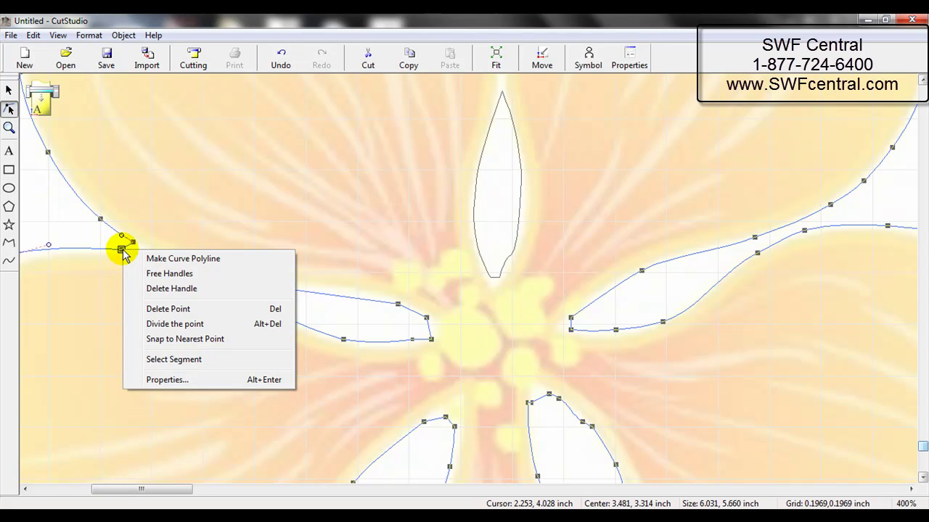
click(171, 327)
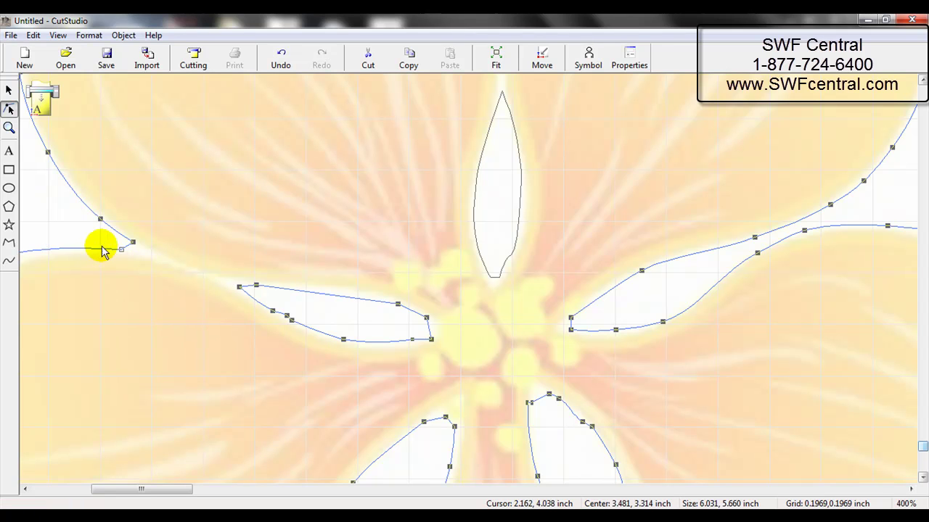
drag(122, 247, 191, 267)
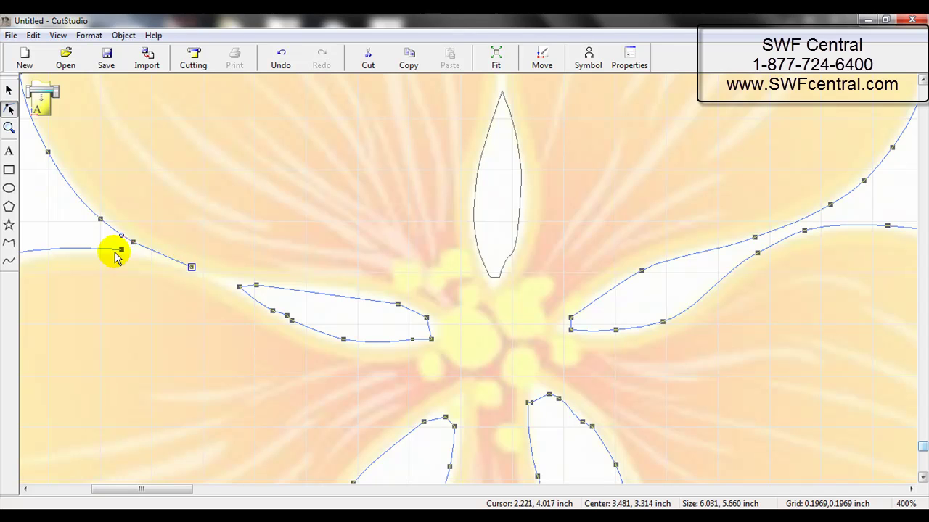
drag(119, 247, 153, 261)
Divide the left opening's outer tip, and move its two ends onto the outline's upper and lower loose ends
click(238, 287)
click(238, 288)
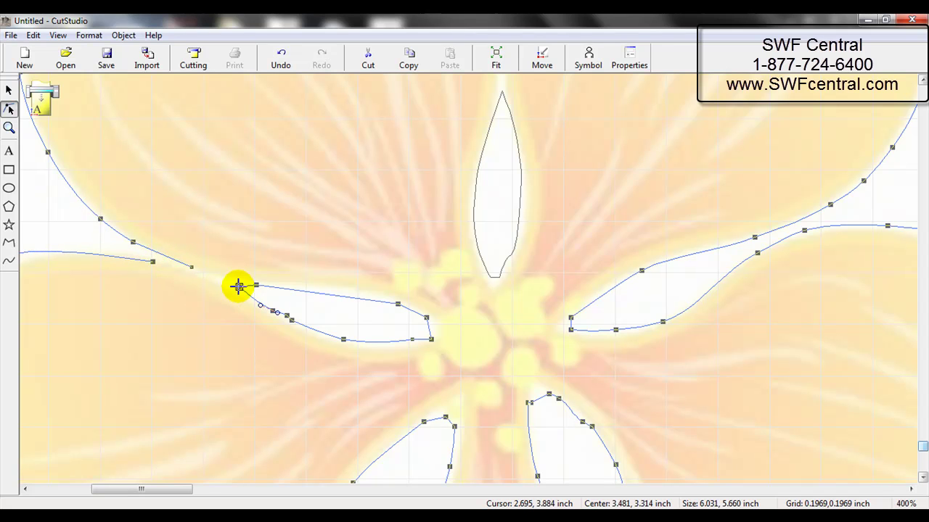
right_click(240, 289)
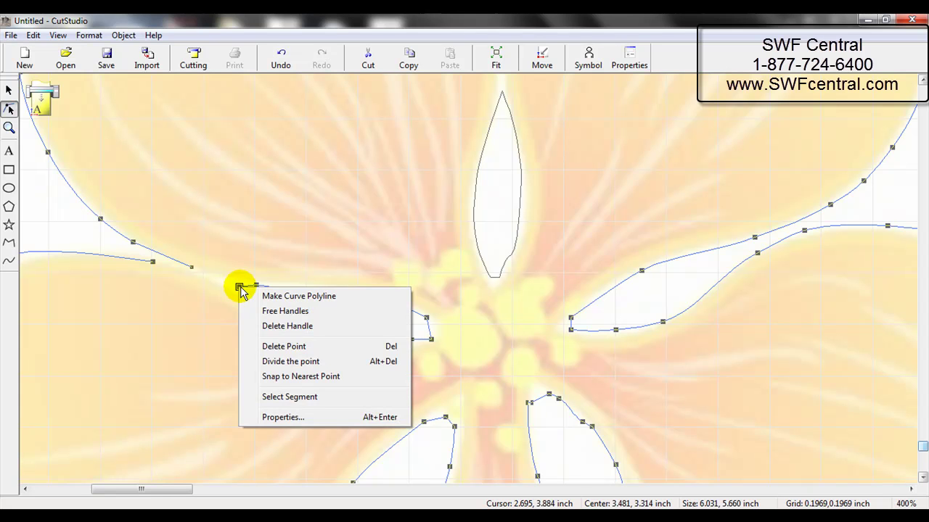
click(280, 362)
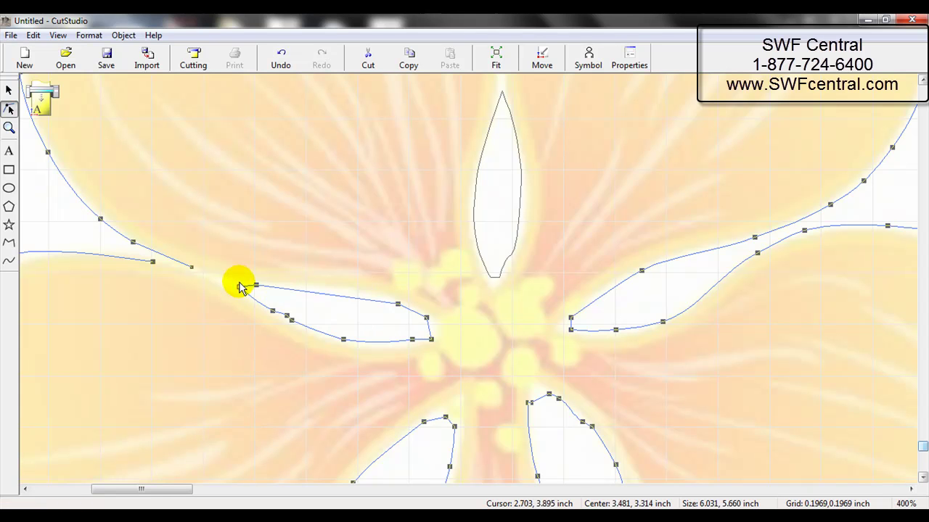
drag(240, 288, 153, 263)
click(242, 286)
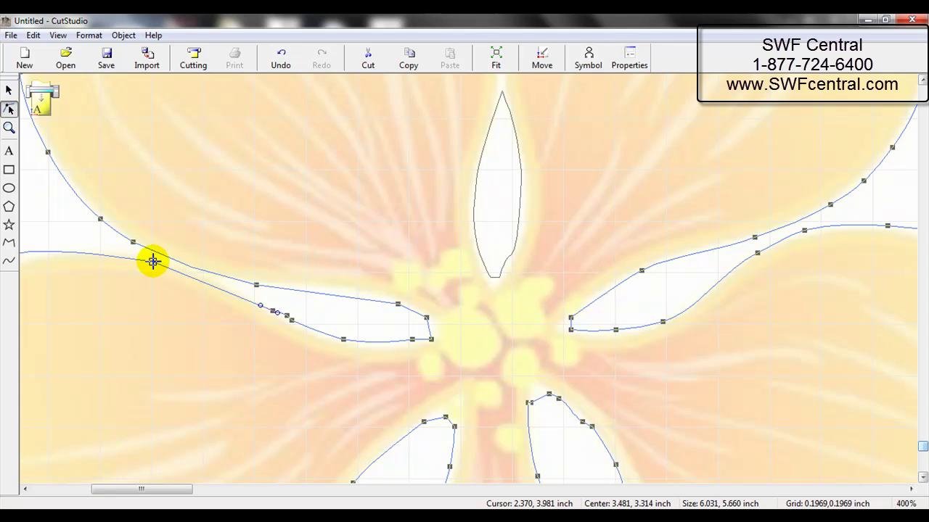
Snap the lower and upper pairs of loose ends in the left petal gap to their nearest points
right_click(153, 262)
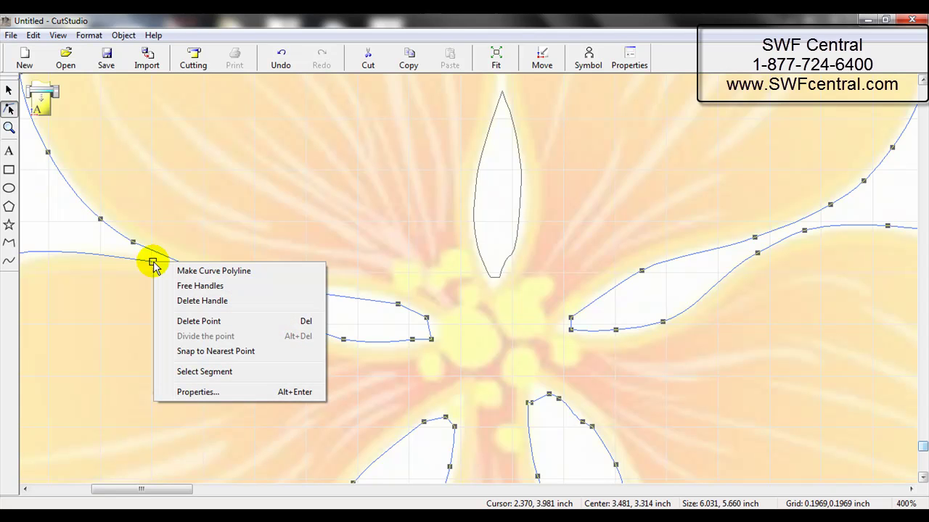
click(187, 352)
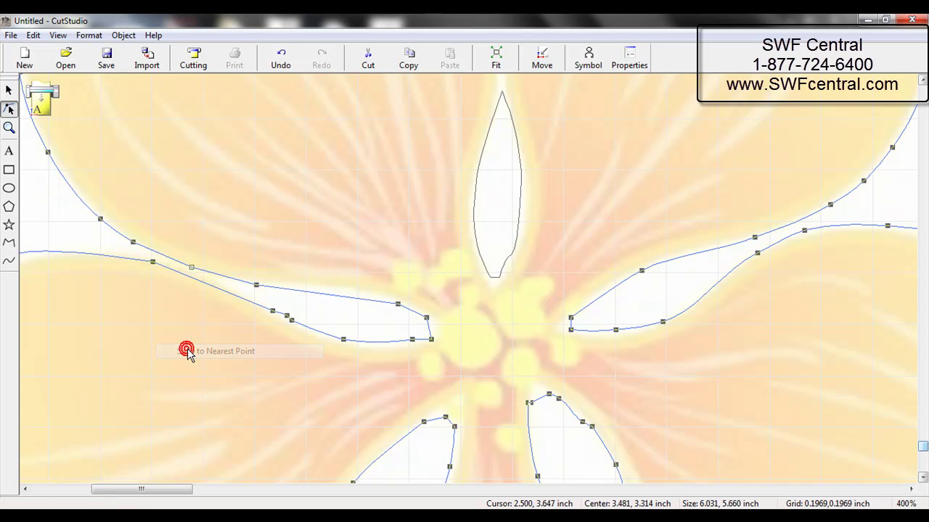
right_click(192, 267)
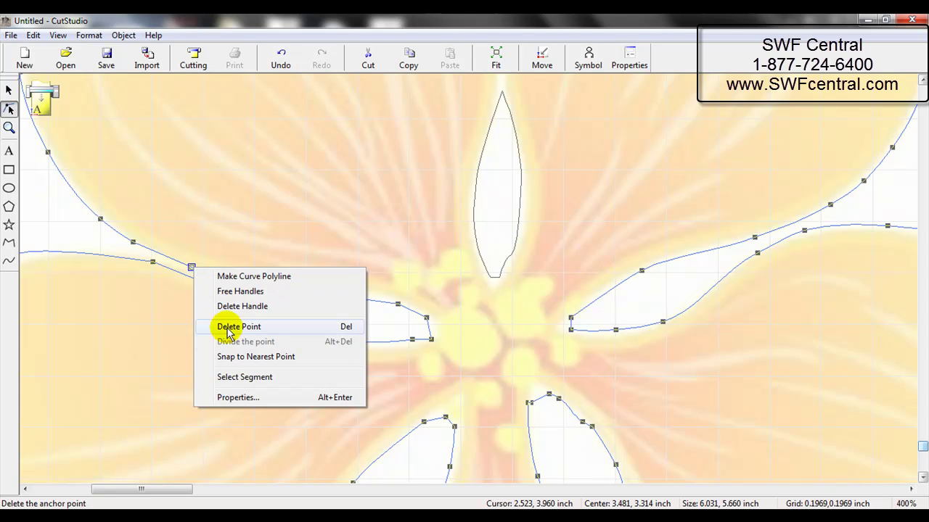
click(225, 358)
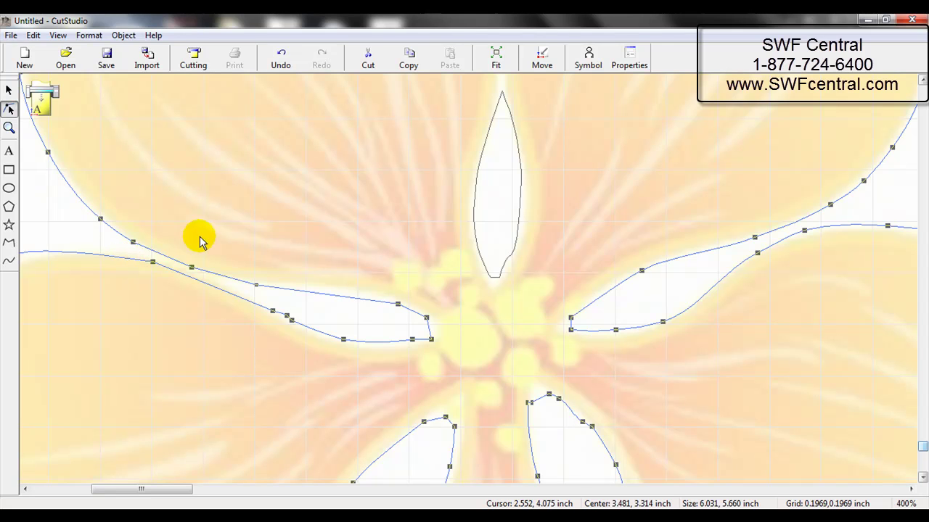
Select the opening between the two upper petals along with the outer outline, and integrate the polylines
click(923, 81)
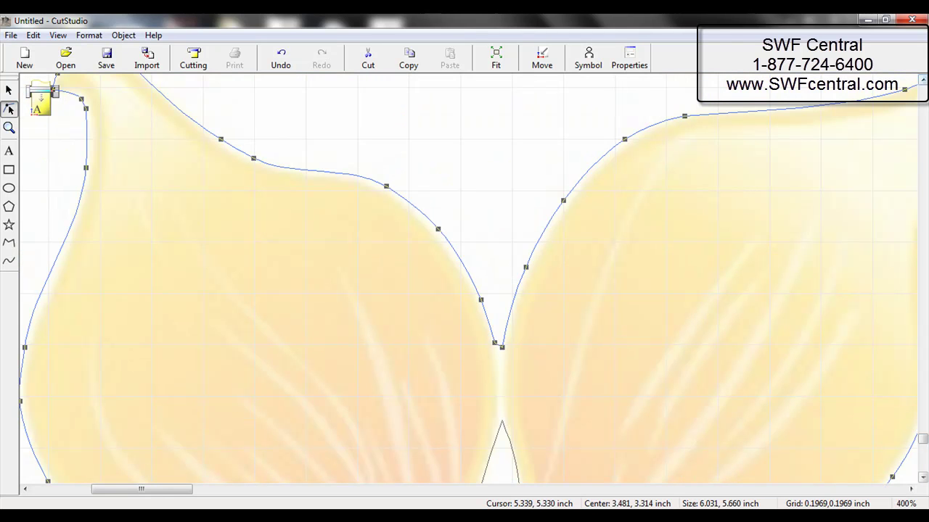
click(923, 477)
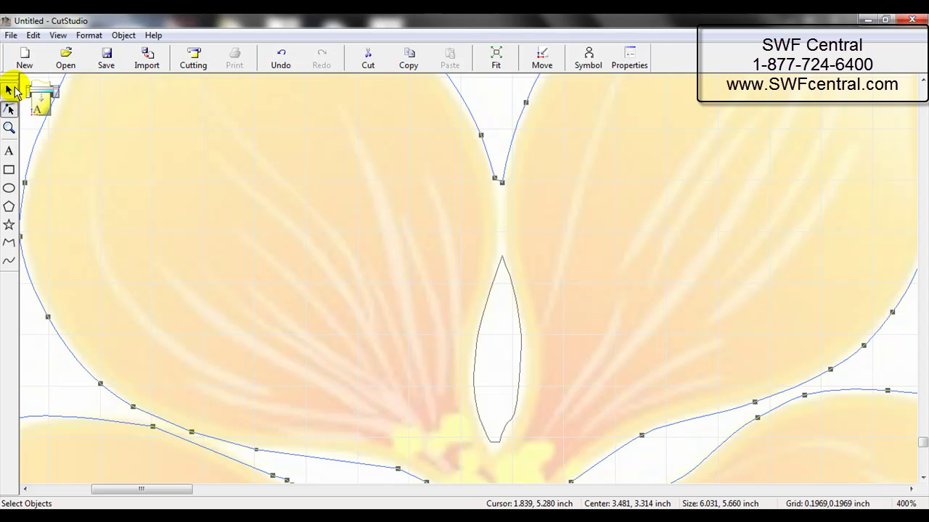
click(14, 89)
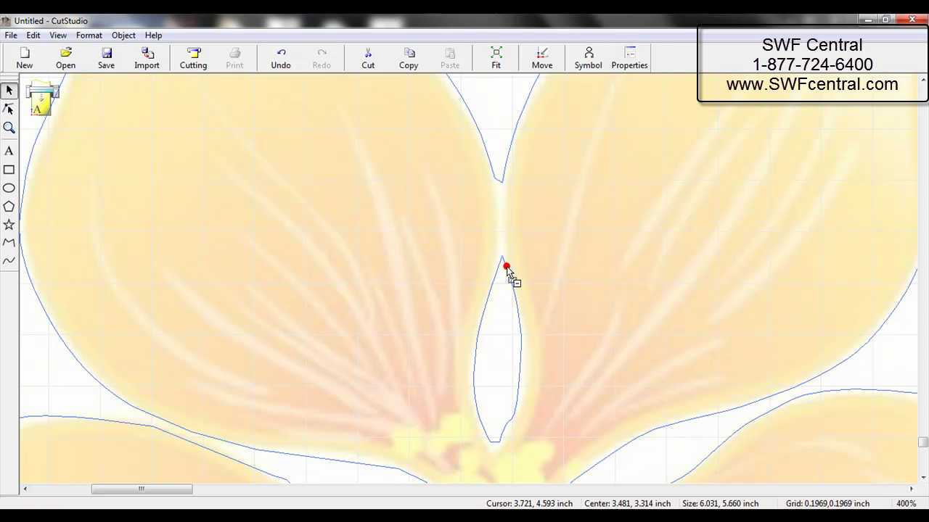
click(123, 35)
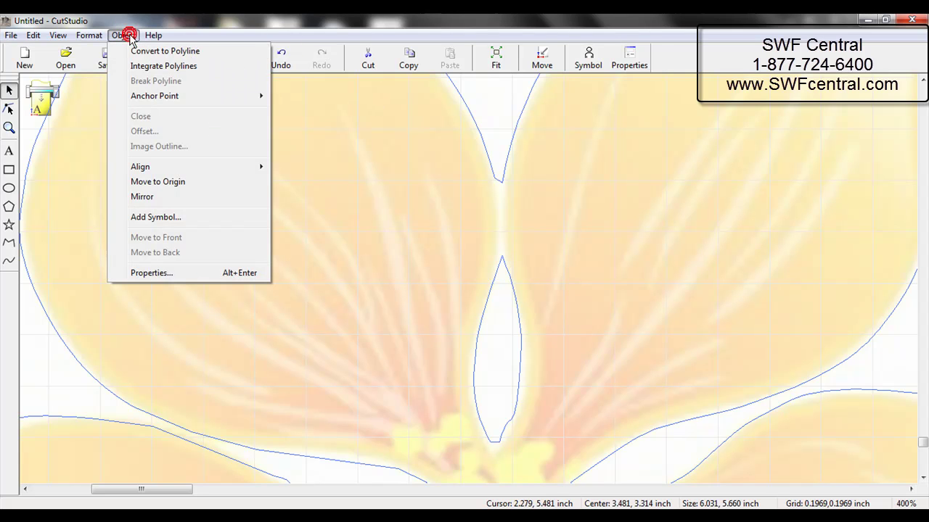
click(143, 69)
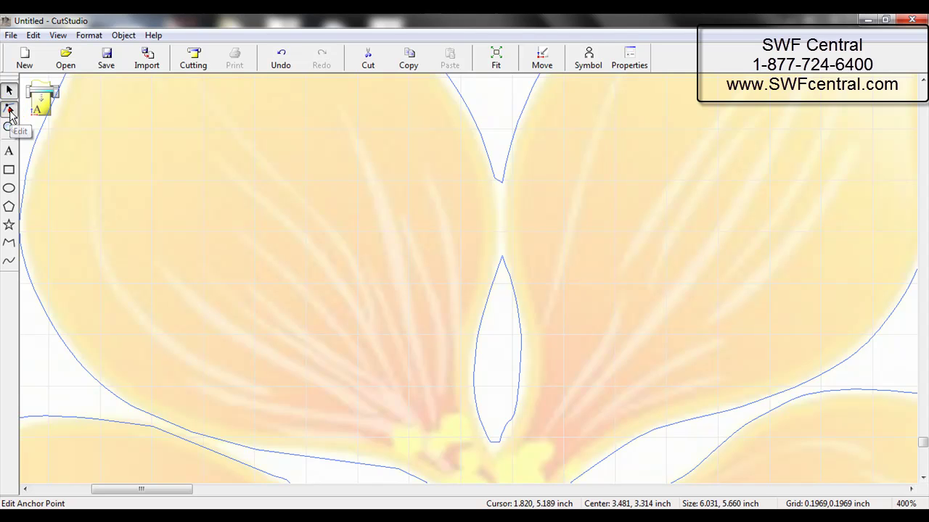
Divide the outline's anchor point in the notch between the upper petals, and pull one end down near the opening's tip
click(9, 110)
click(501, 181)
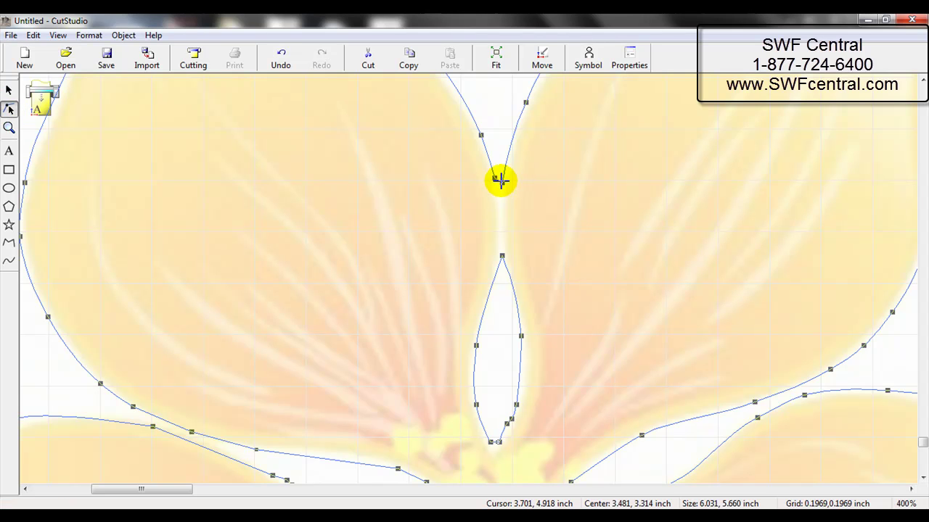
right_click(501, 182)
click(546, 256)
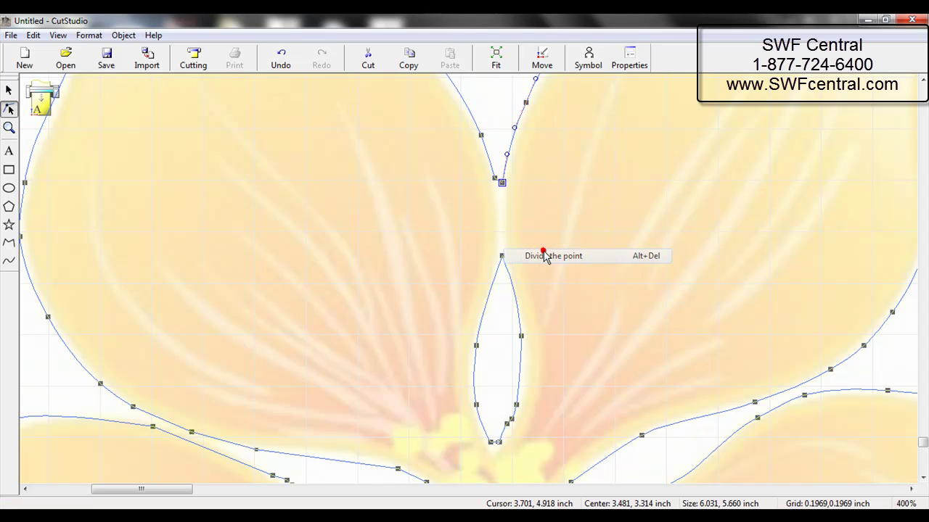
drag(498, 175, 501, 254)
Divide the upper opening's tip, moving one end up along the right petal and the other onto the left outline's loose end
right_click(501, 254)
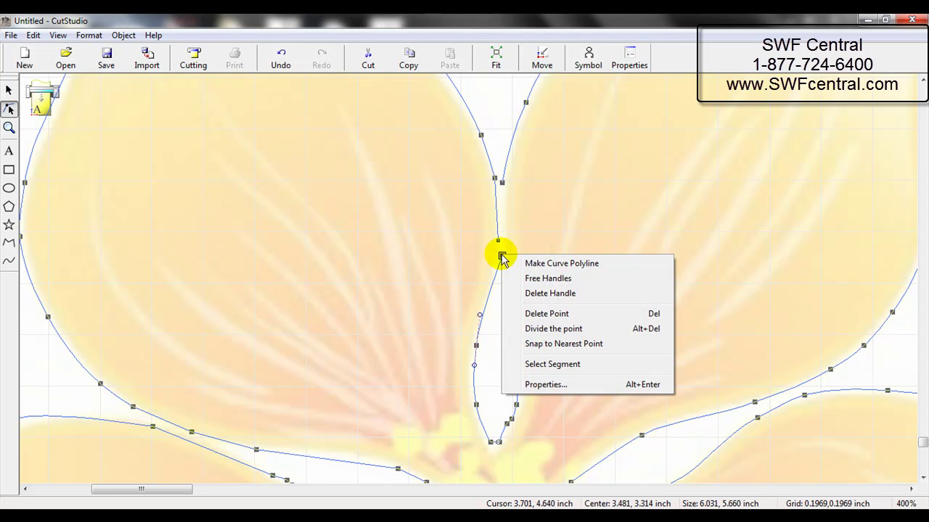
click(535, 329)
drag(501, 255, 507, 214)
drag(502, 254, 498, 241)
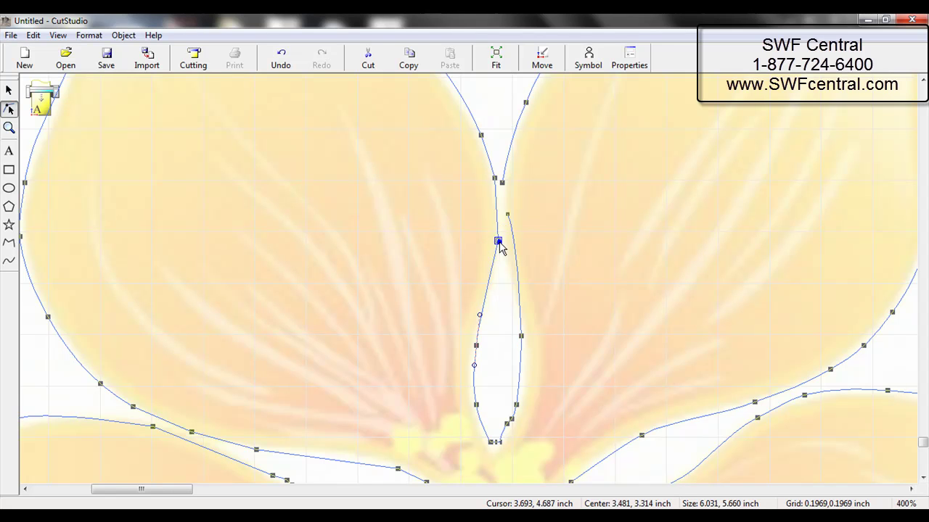
Snap the left pair of ends together, and move the opening's right end to the right petal's outline end and snap it
right_click(497, 241)
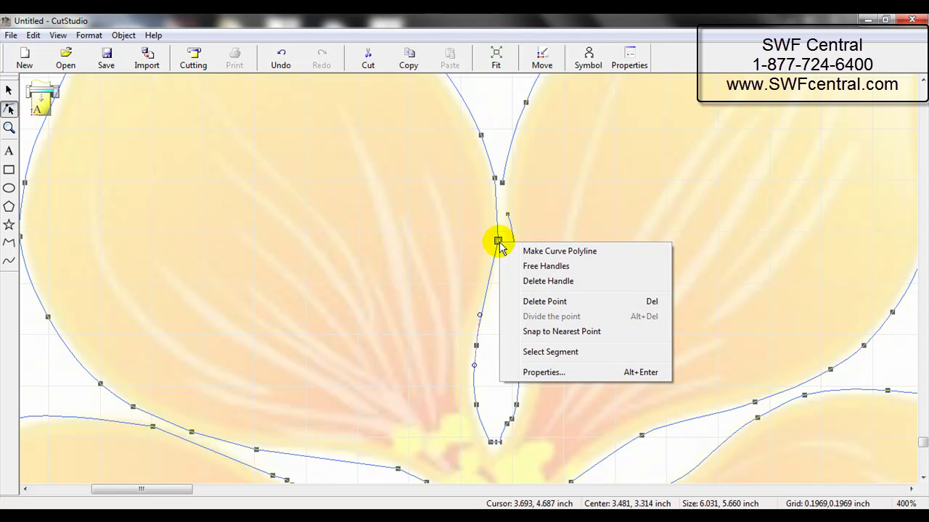
click(545, 332)
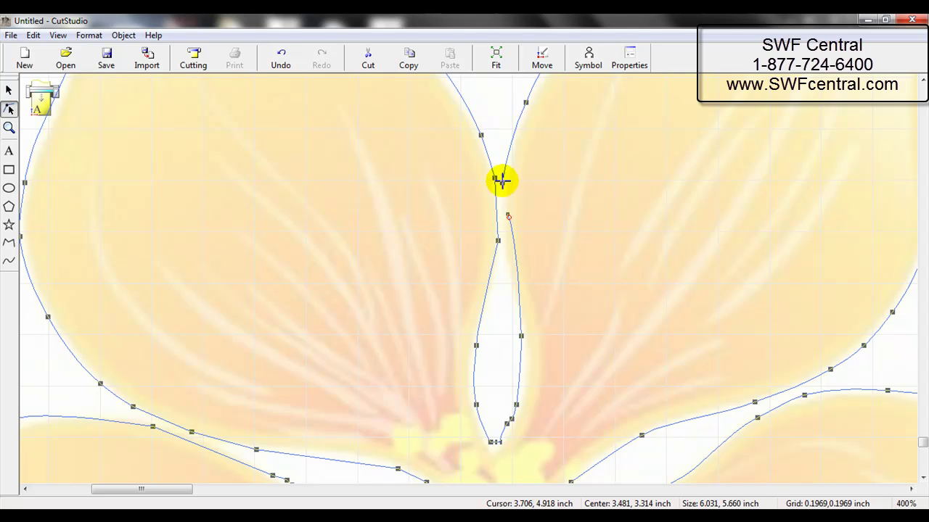
click(507, 212)
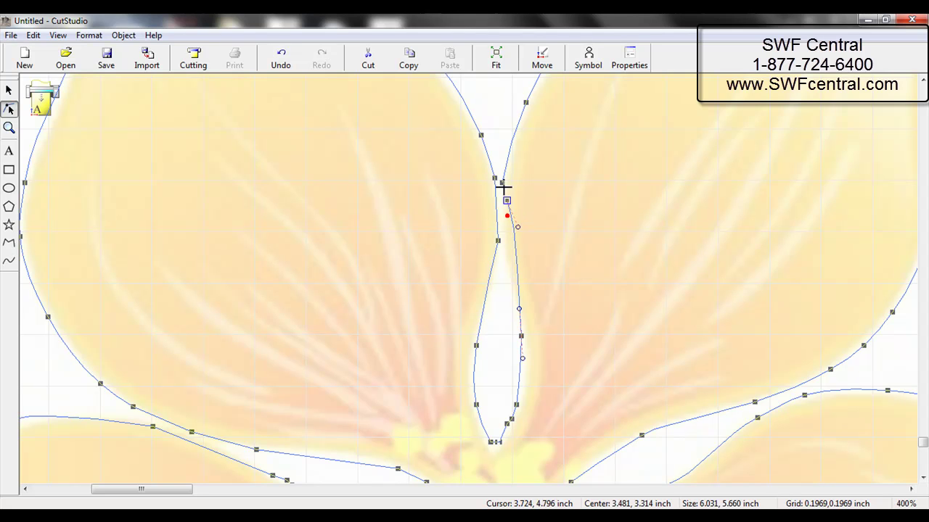
drag(507, 214, 504, 184)
right_click(502, 181)
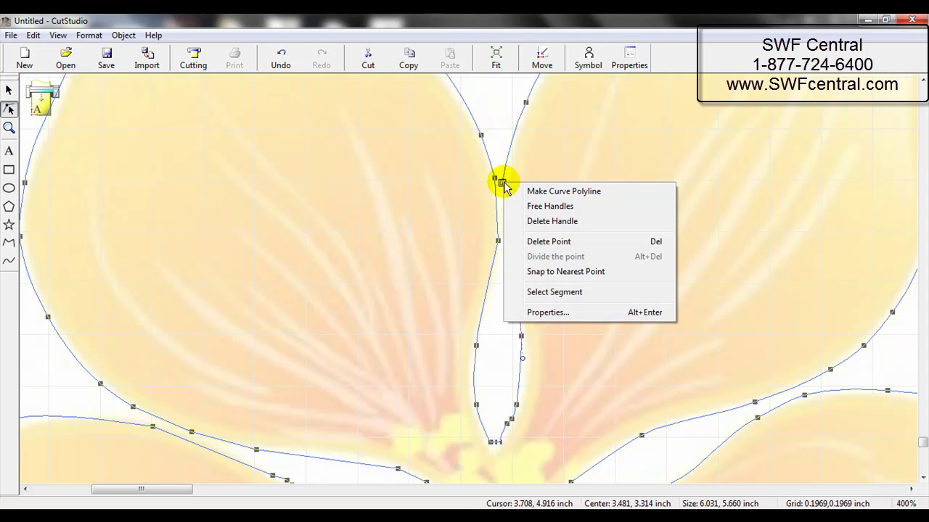
click(541, 272)
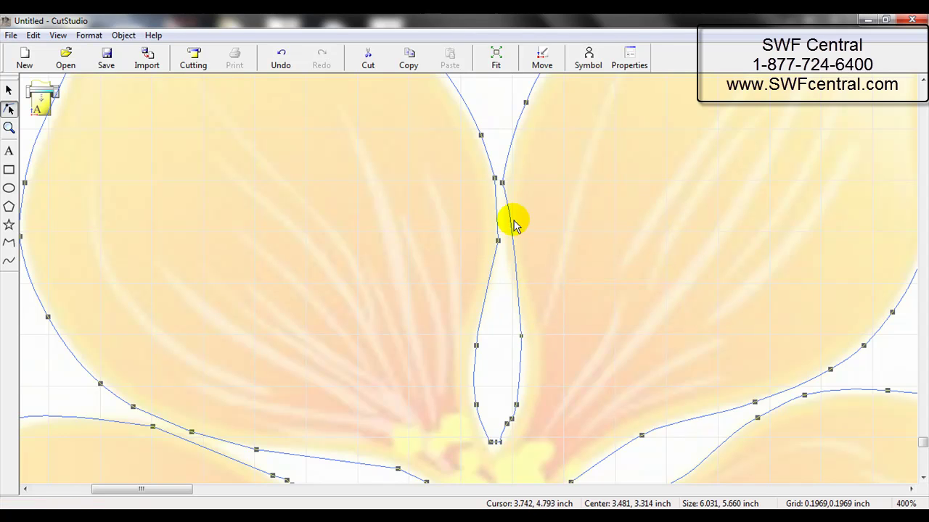
Move the joined point onto the upper right petal's edge, and pull its lower handle down to straighten the curve
click(501, 183)
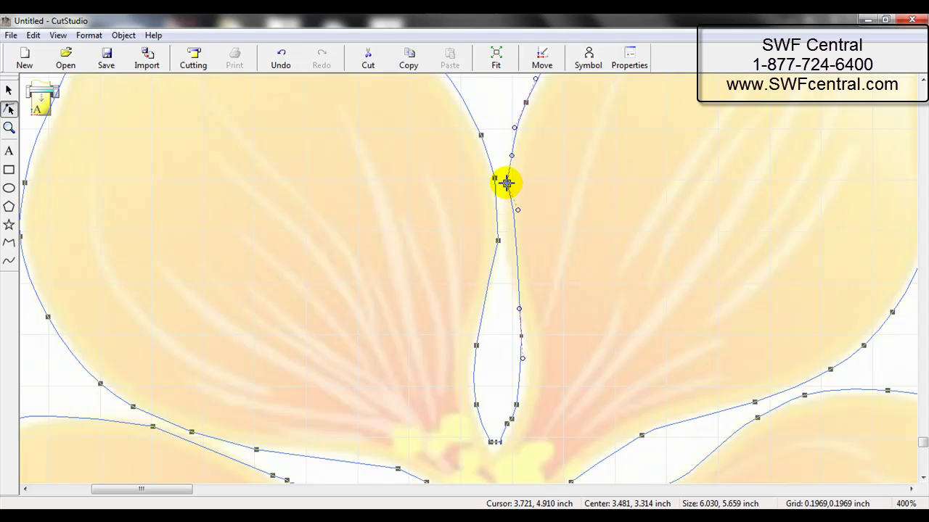
drag(520, 210, 510, 249)
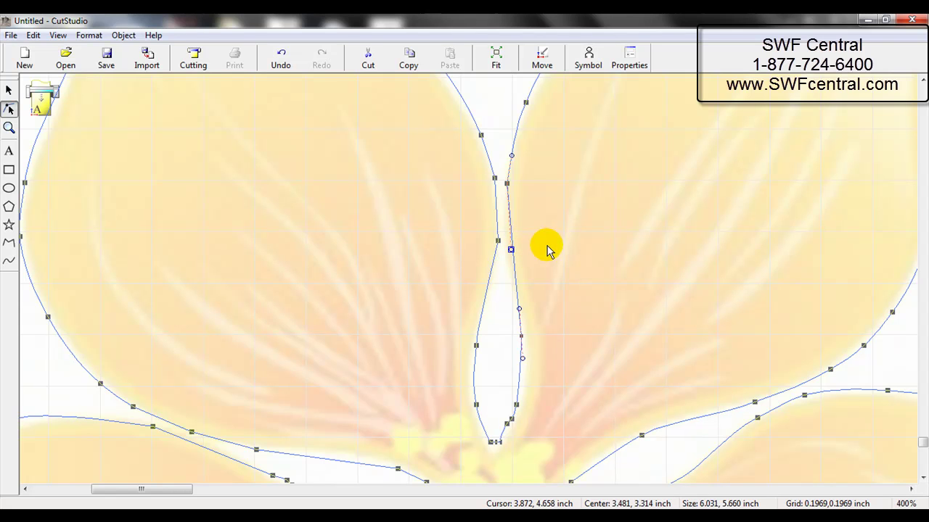
Undo the last edit on the upper right petal's edge, and divide the upper opening's left edge at a new spot above its widest part
key(ctrl+z)
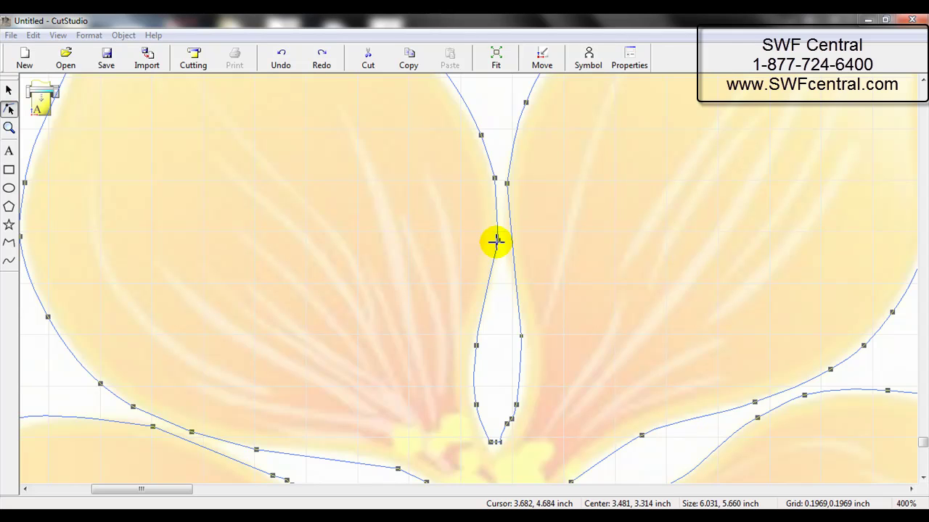
right_click(483, 298)
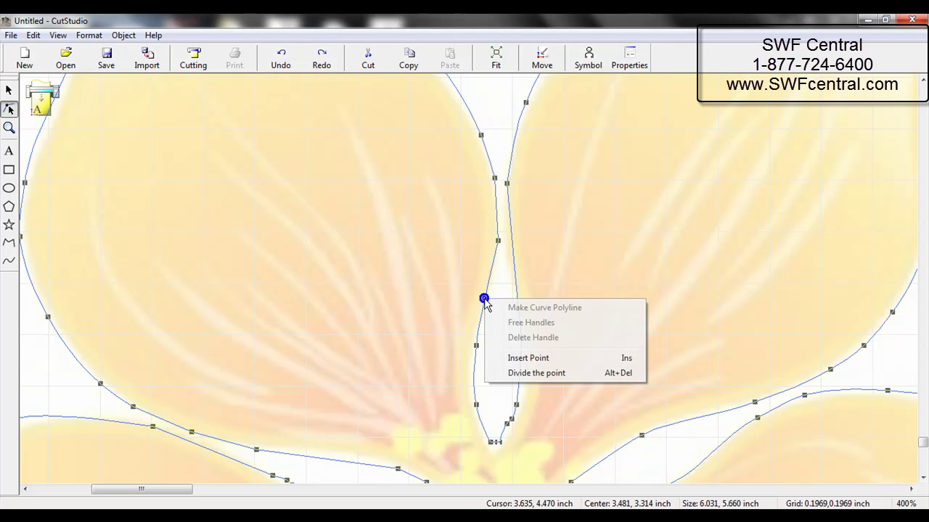
click(520, 375)
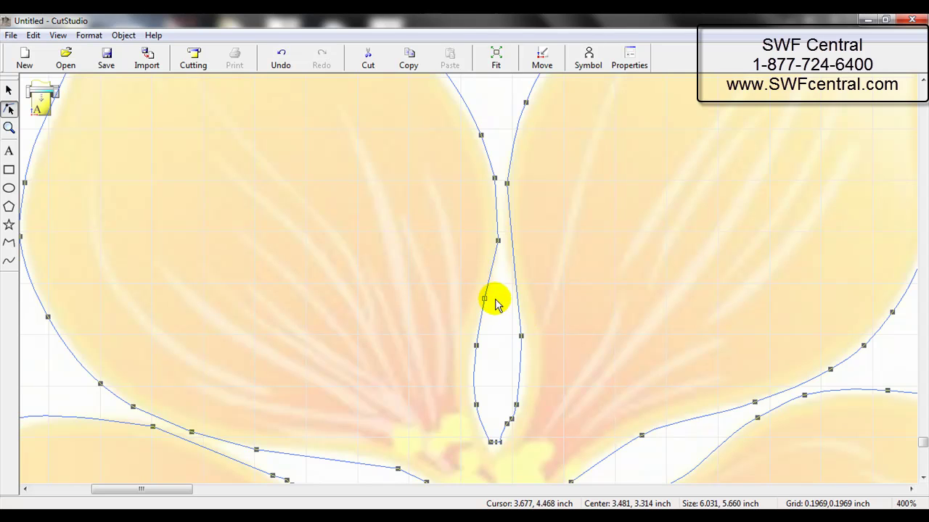
Pull the two divided ends apart, one up along the opening's left edge and the other slightly inward
drag(485, 299, 494, 266)
click(484, 296)
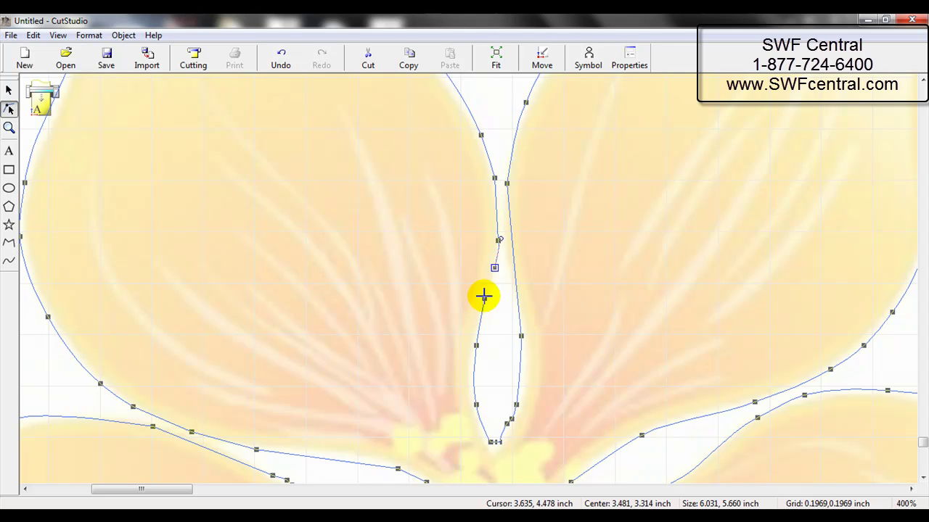
mouse_move(484, 297)
mouse_down()
mouse_move(492, 336)
mouse_move(488, 296)
mouse_up()
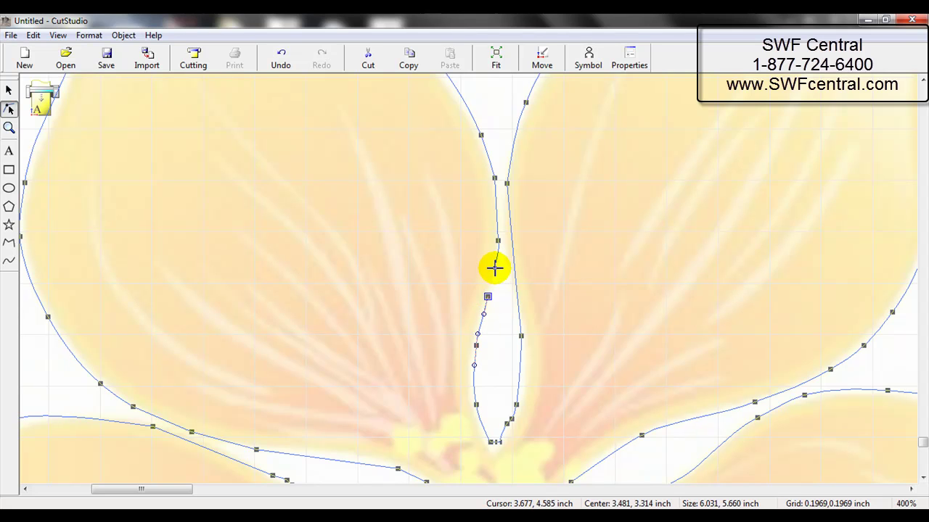
Move the upper loose end onto the lower one on the opening's left edge, and snap the pair together
drag(494, 268, 488, 296)
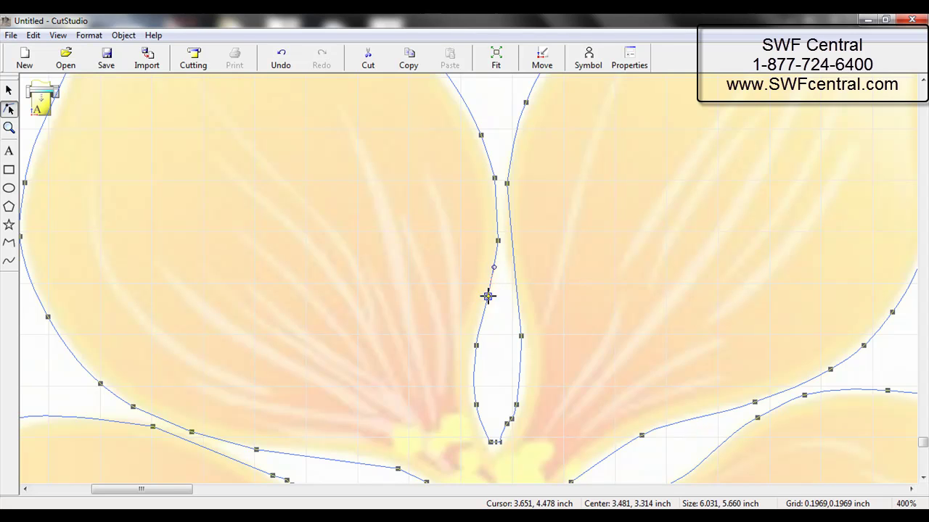
right_click(488, 296)
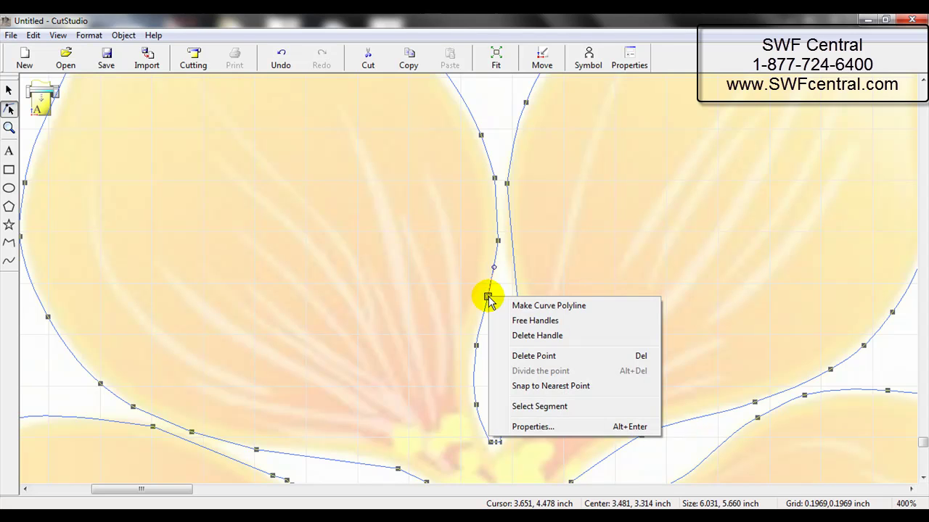
click(557, 386)
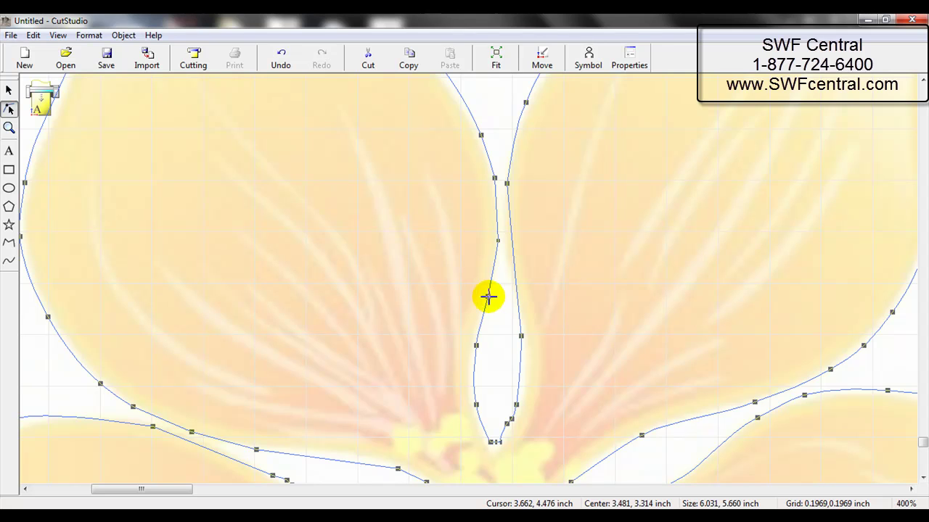
mouse_move(488, 296)
mouse_down()
mouse_move(460, 292)
mouse_move(488, 296)
mouse_up()
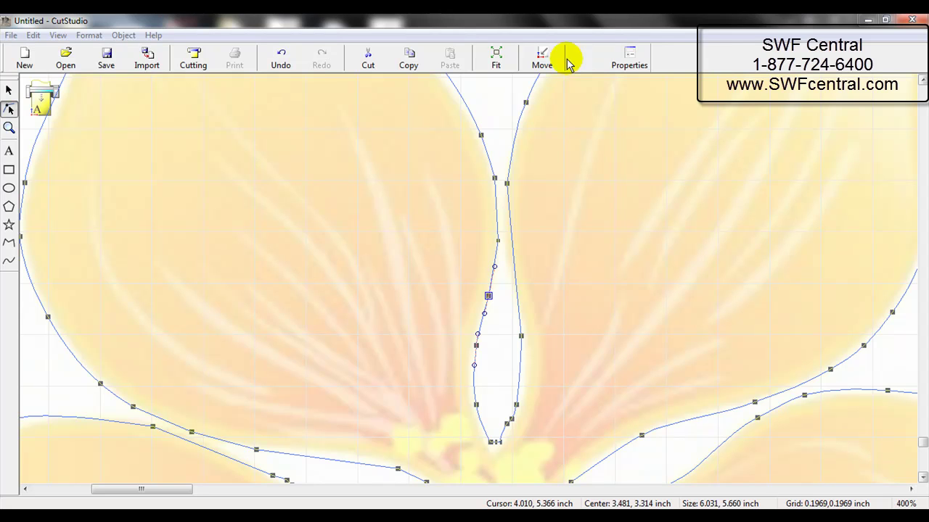
Fit the whole flower in view, select the entire outline segment, and move it to the right of the clipart
click(498, 63)
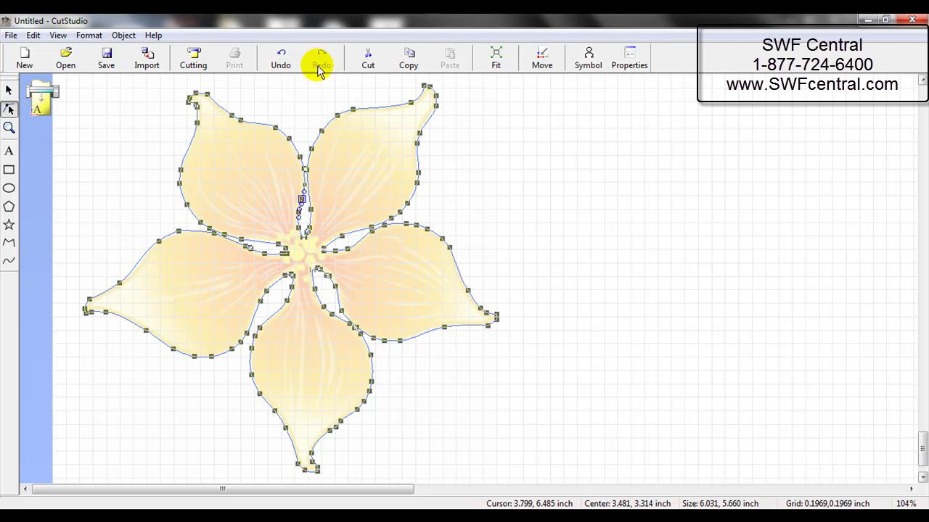
right_click(418, 172)
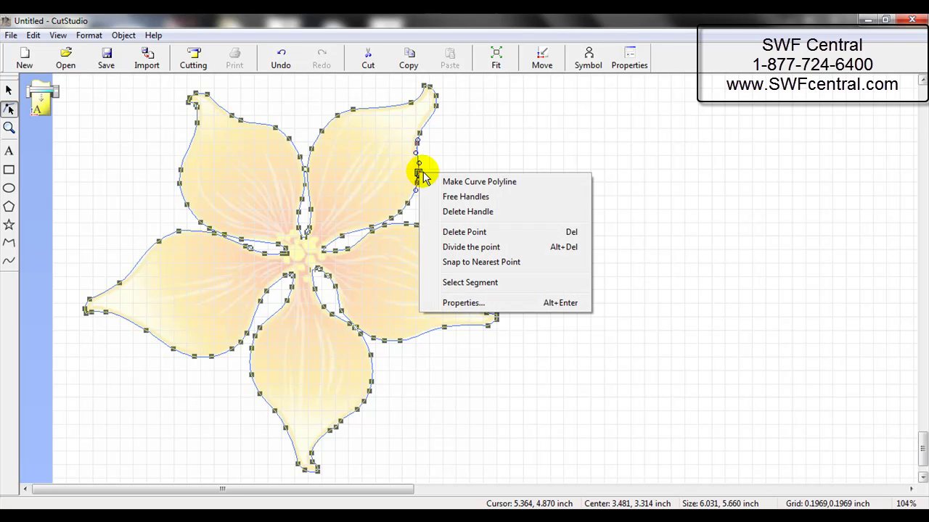
click(469, 282)
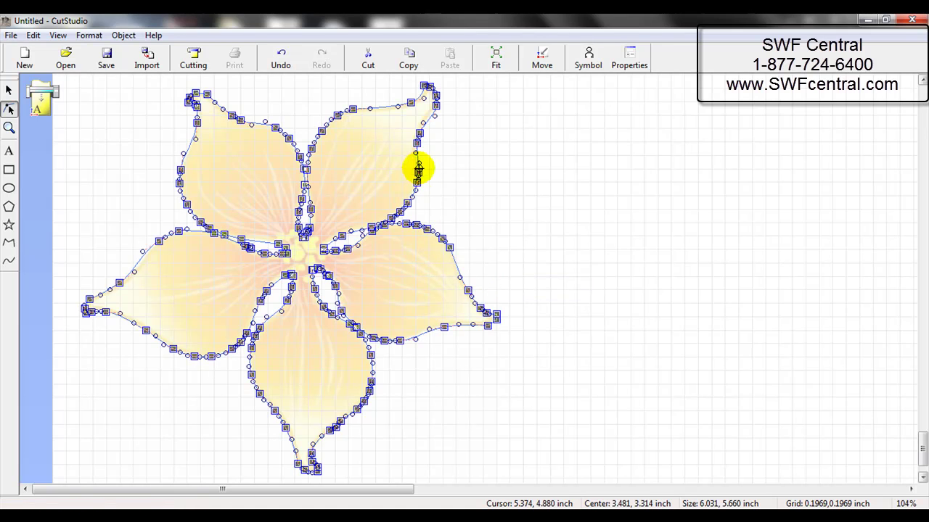
drag(307, 154, 622, 133)
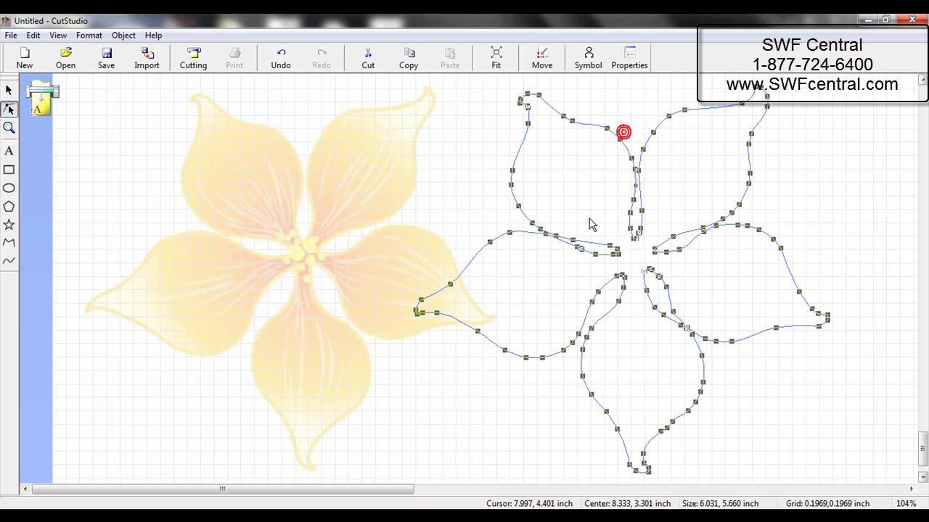
Examine the point commands offered for the moved outline's whole segment, and clear the selection
right_click(739, 203)
click(784, 312)
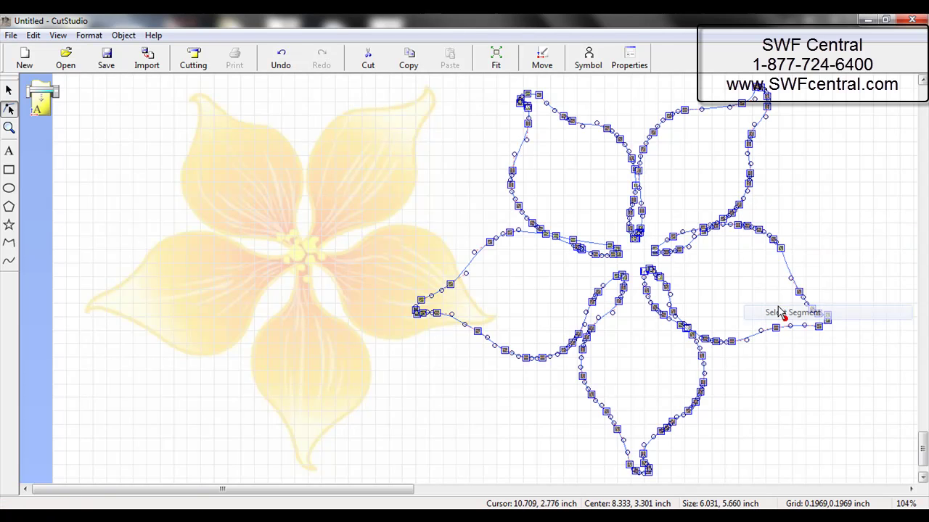
right_click(739, 203)
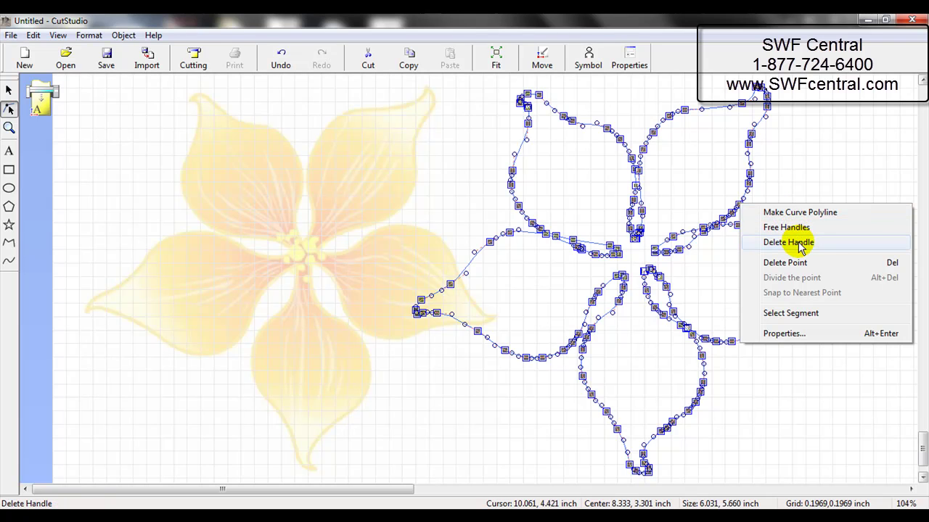
click(803, 169)
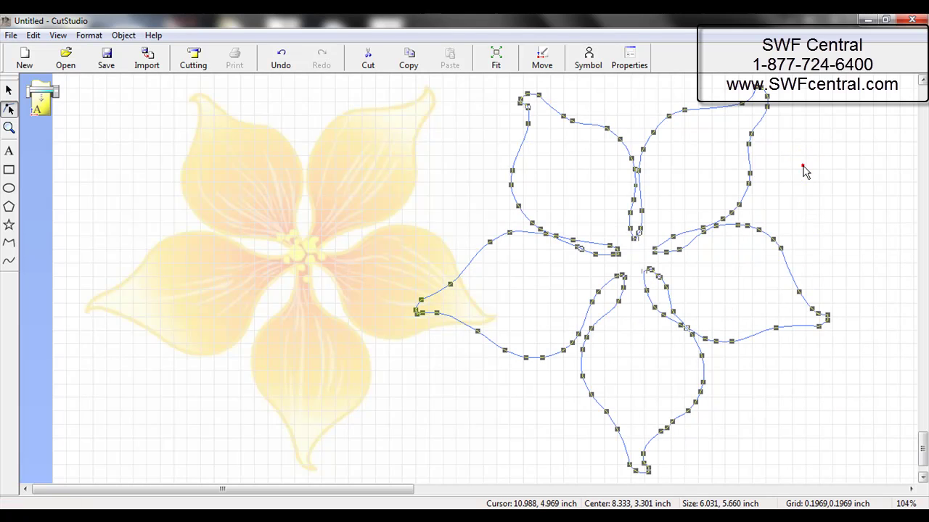
Select four neighbouring anchor points on the upper right petal's outer right edge, move them outward, and delete them
click(749, 173)
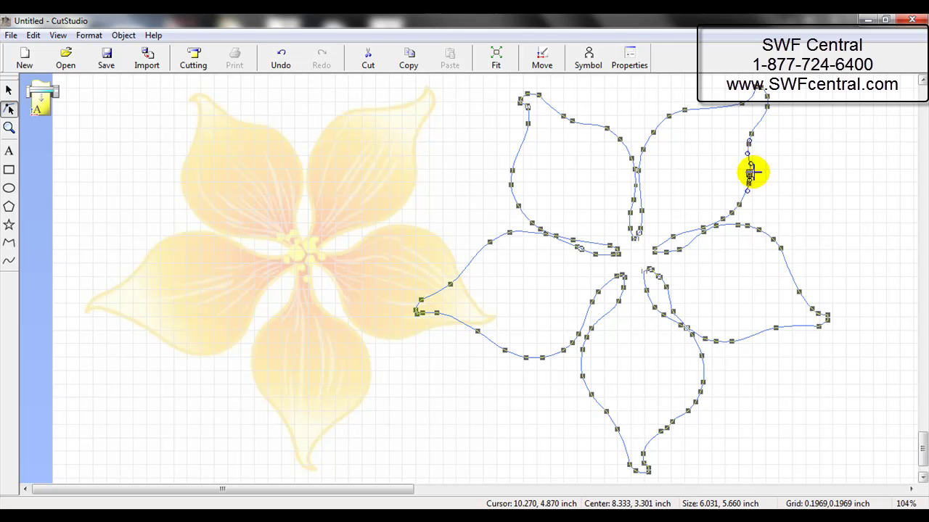
click(748, 183)
click(737, 203)
click(731, 212)
drag(731, 213, 775, 188)
right_click(775, 189)
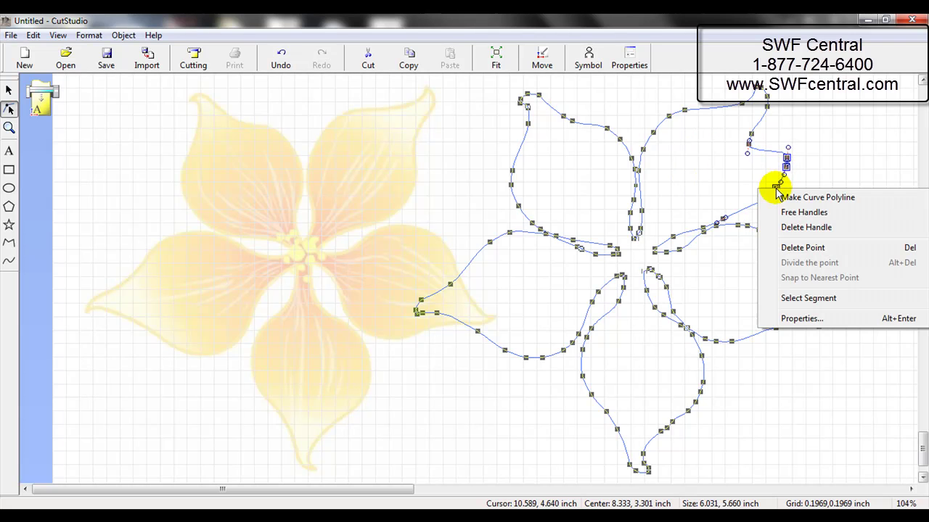
click(797, 247)
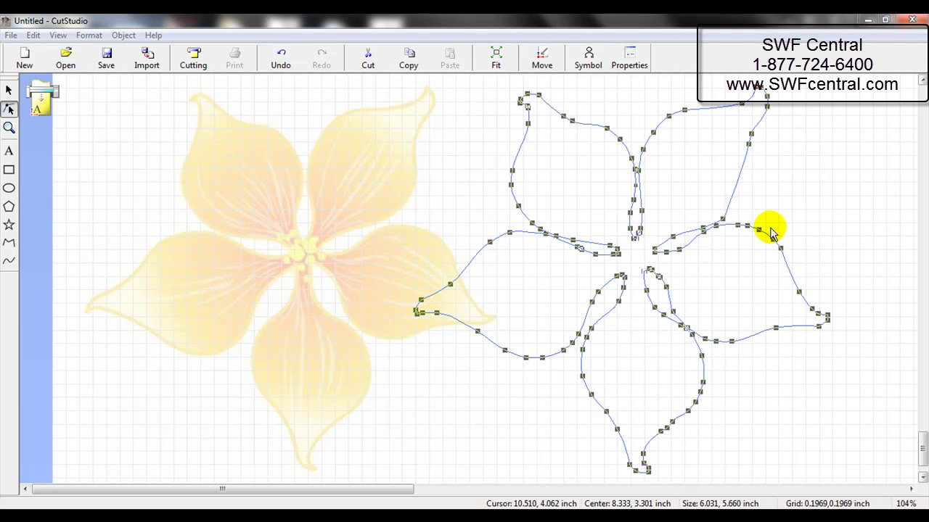
Select the anchor point where the two right petals meet, and examine the outline's size and shape properties
click(722, 219)
right_click(723, 219)
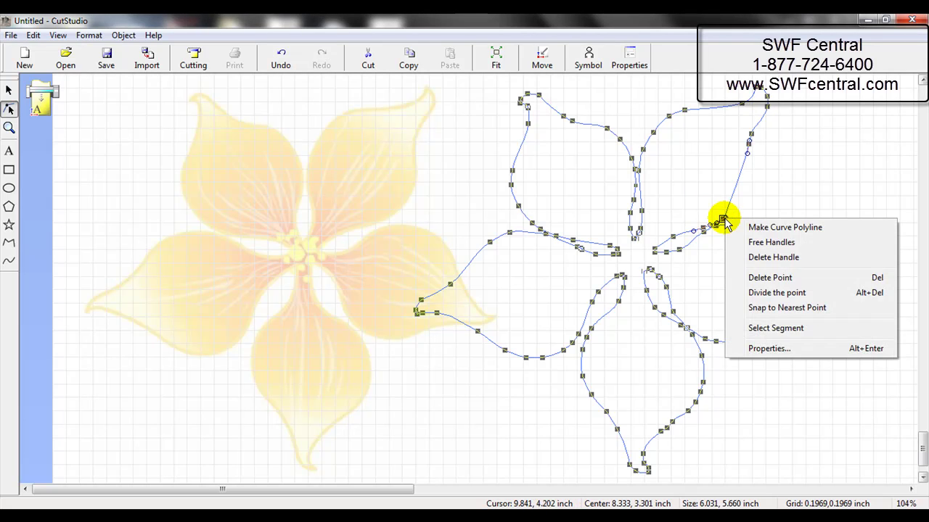
click(796, 351)
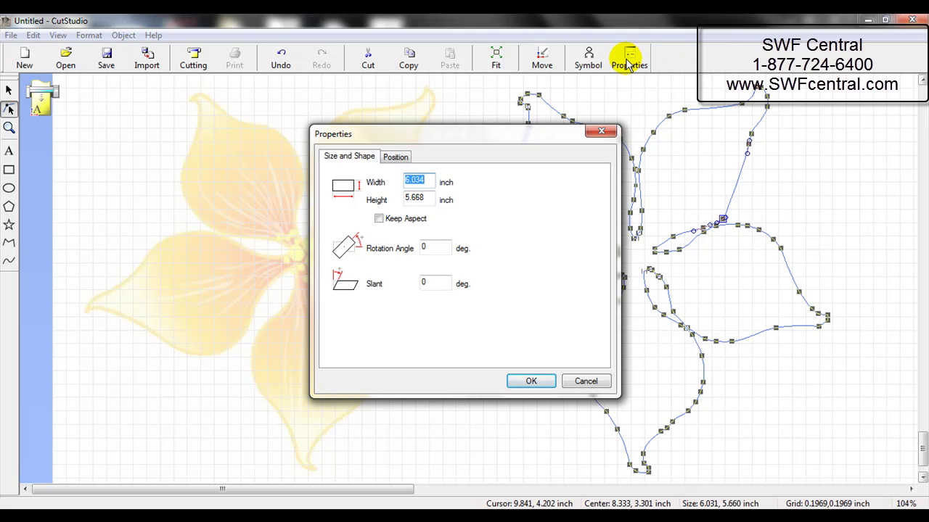
click(537, 382)
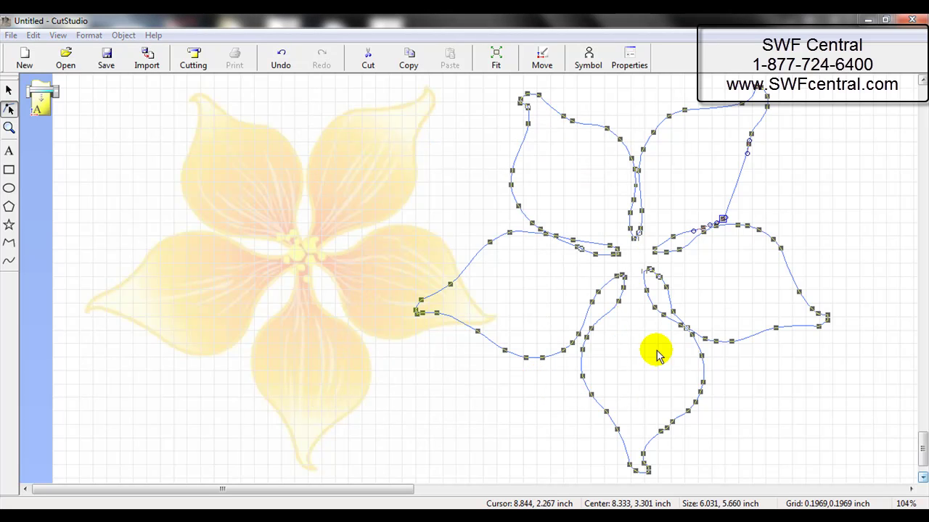